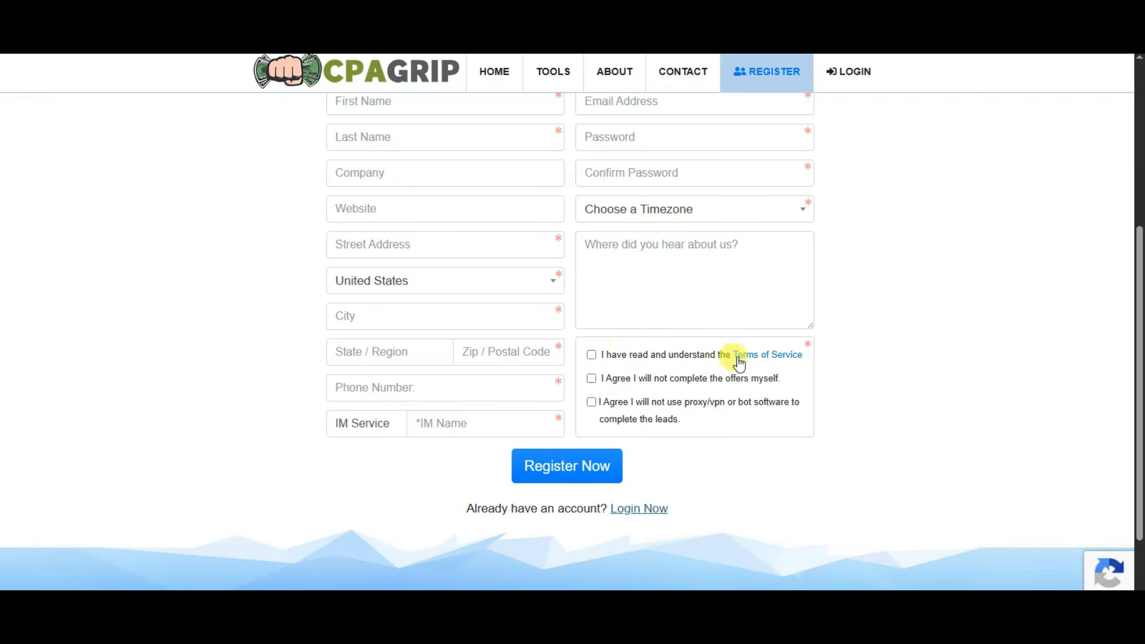
Accept the Terms of Service, own-offer completion and proxy/VPN agreements, and submit the CPAGrip registration form.
{"action": "left_click", "coordinate": [592, 355]}
{"action": "left_click", "coordinate": [597, 378]}
{"action": "left_click", "coordinate": [600, 402]}
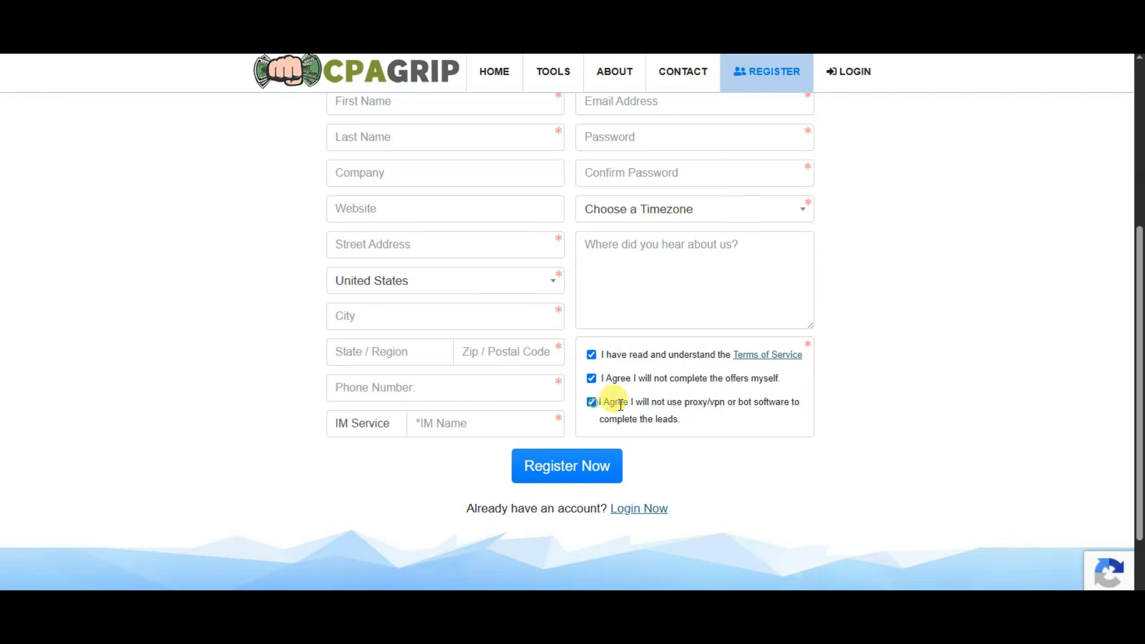
{"action": "left_click", "coordinate": [594, 472]}
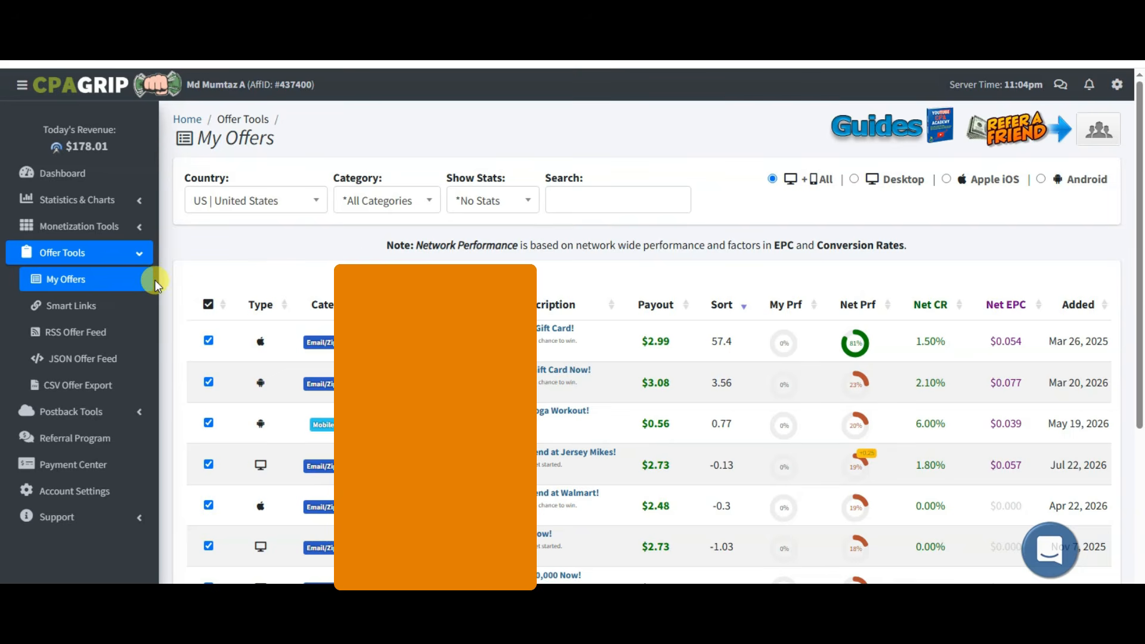
Look through the country choices, pick US | United States, and browse the offers listed for it.
{"action": "left_click", "coordinate": [295, 206]}
{"action": "scroll", "coordinate": [251, 334], "scroll_direction": "down", "scroll_amount": 3}
{"action": "scroll", "coordinate": [254, 317], "scroll_direction": "up", "scroll_amount": 3}
{"action": "scroll", "coordinate": [253, 313], "scroll_direction": "up", "scroll_amount": 2}
{"action": "left_click", "coordinate": [271, 289]}
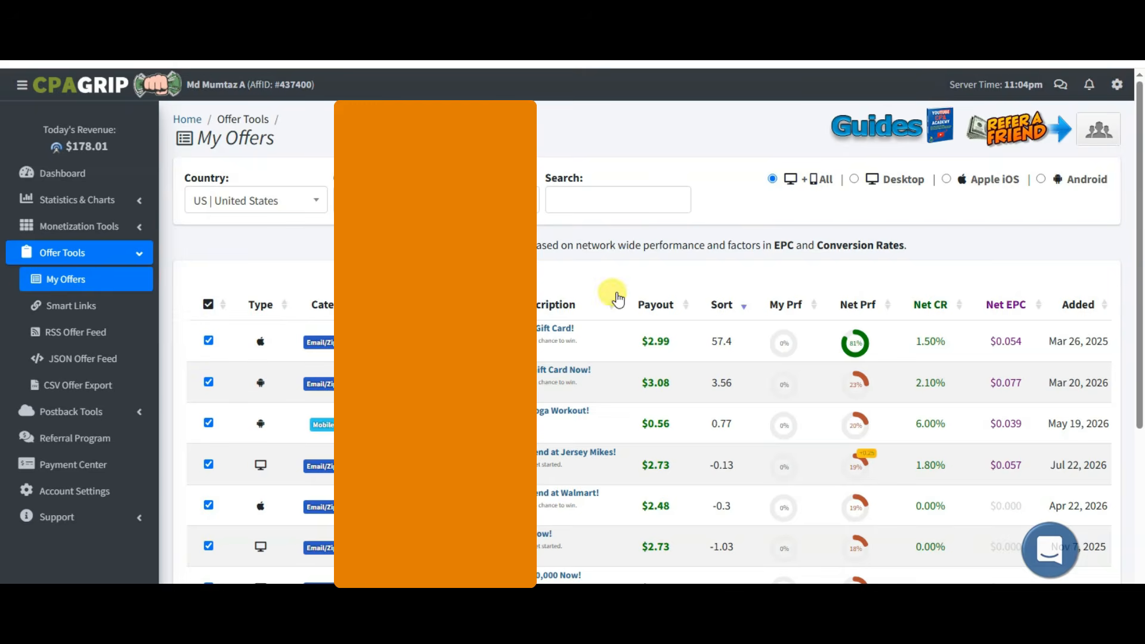
{"action": "scroll", "coordinate": [633, 292], "scroll_direction": "down", "scroll_amount": 3}
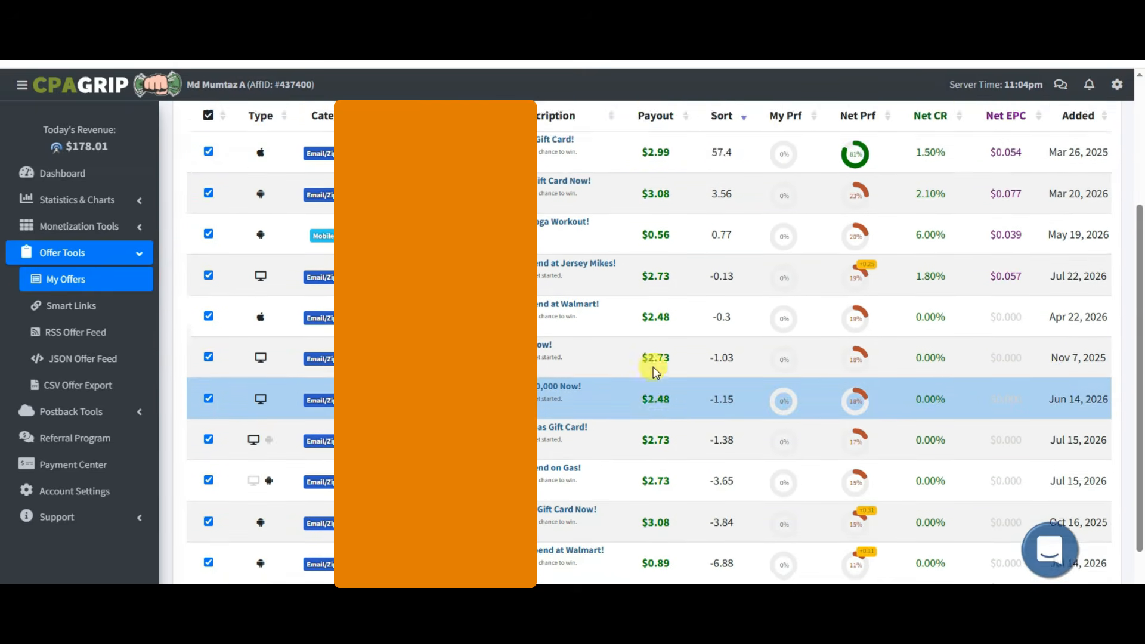
{"action": "scroll", "coordinate": [653, 367], "scroll_direction": "up", "scroll_amount": 3}
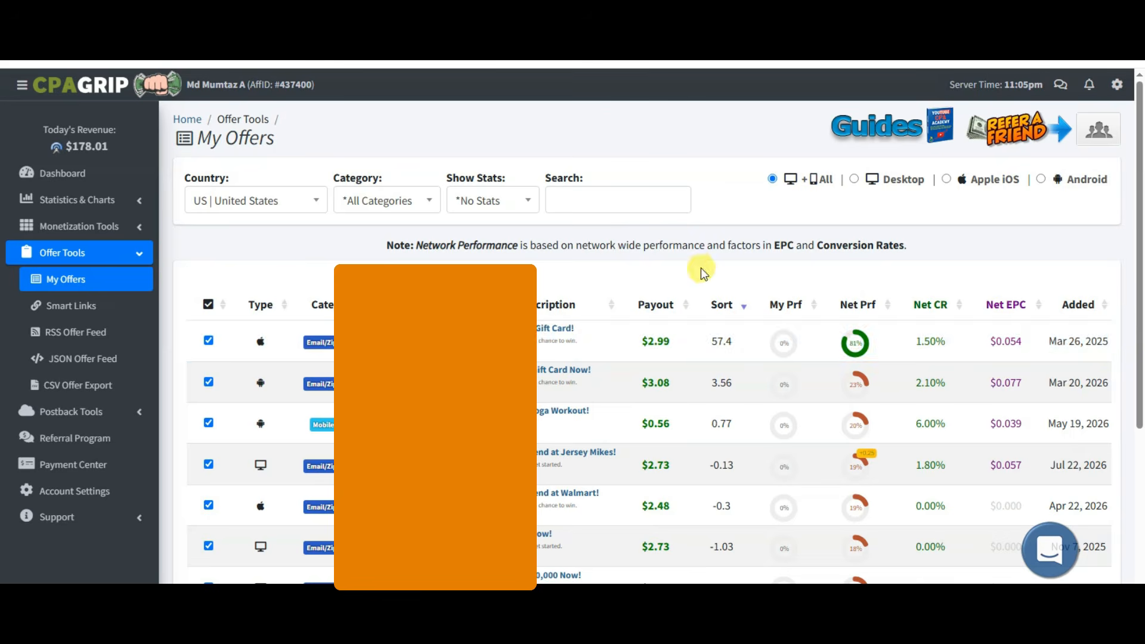
Open the details of the first offer, Get a 7-Eleven Gift Card!, and examine its payout, device restriction and tracking link.
{"action": "left_click", "coordinate": [564, 328]}
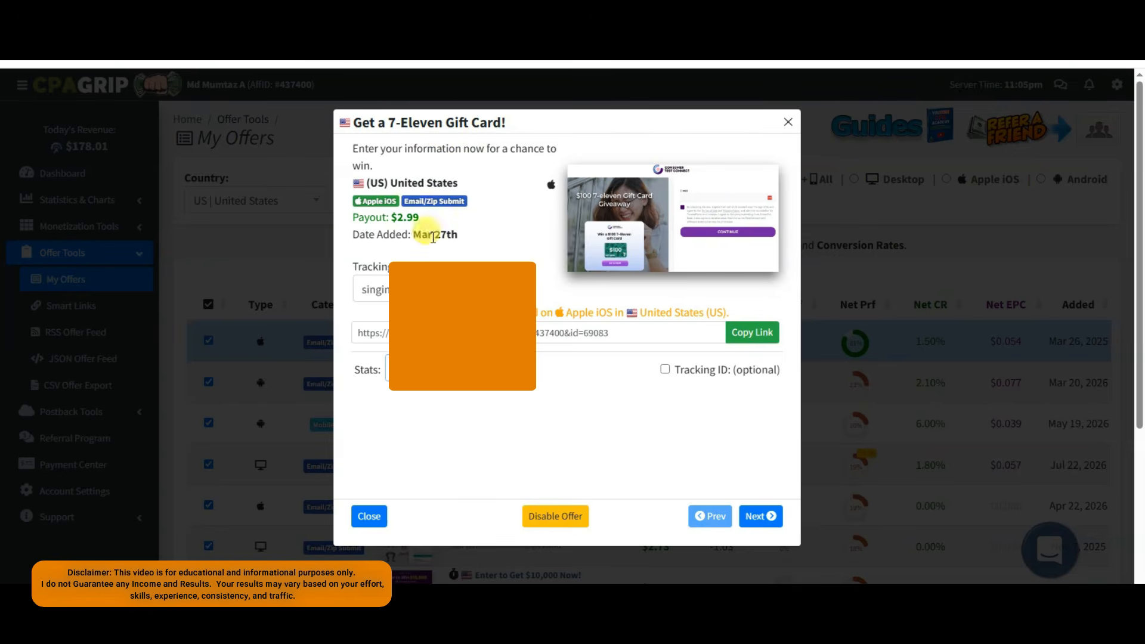
{"action": "left_click_drag", "start_coordinate": [341, 208], "coordinate": [421, 219]}
{"action": "left_click_drag", "start_coordinate": [485, 298], "coordinate": [481, 327]}
{"action": "left_click_drag", "start_coordinate": [554, 323], "coordinate": [742, 292]}
{"action": "left_click", "coordinate": [740, 290]}
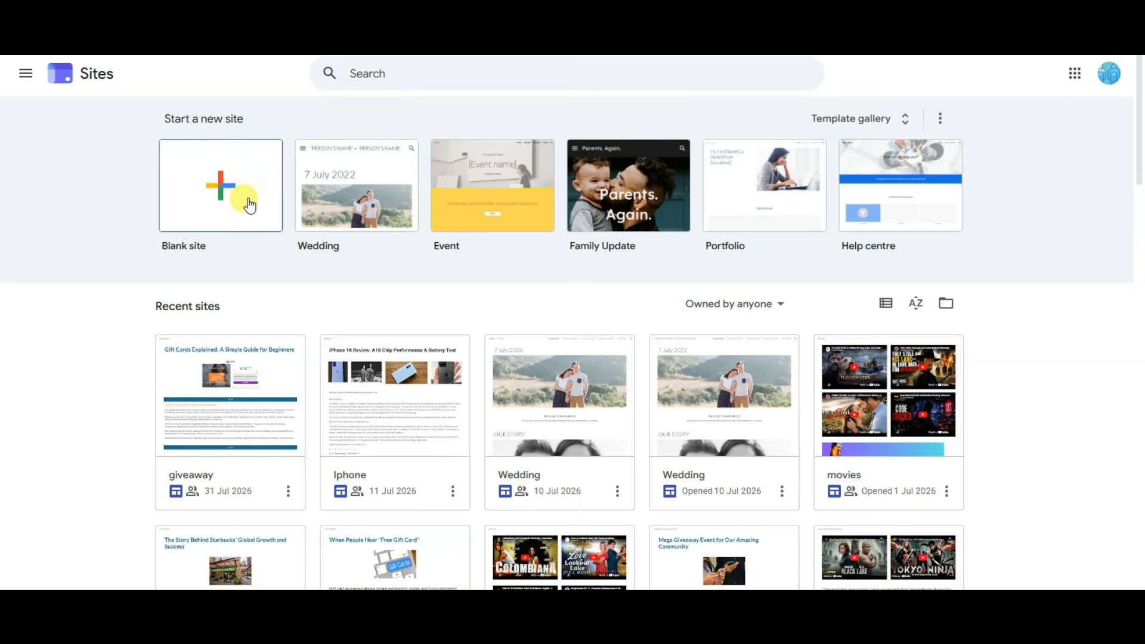
Switch to Google Sites and create a blank site named 7 eleven without the page title banner.
{"action": "left_click", "coordinate": [236, 183]}
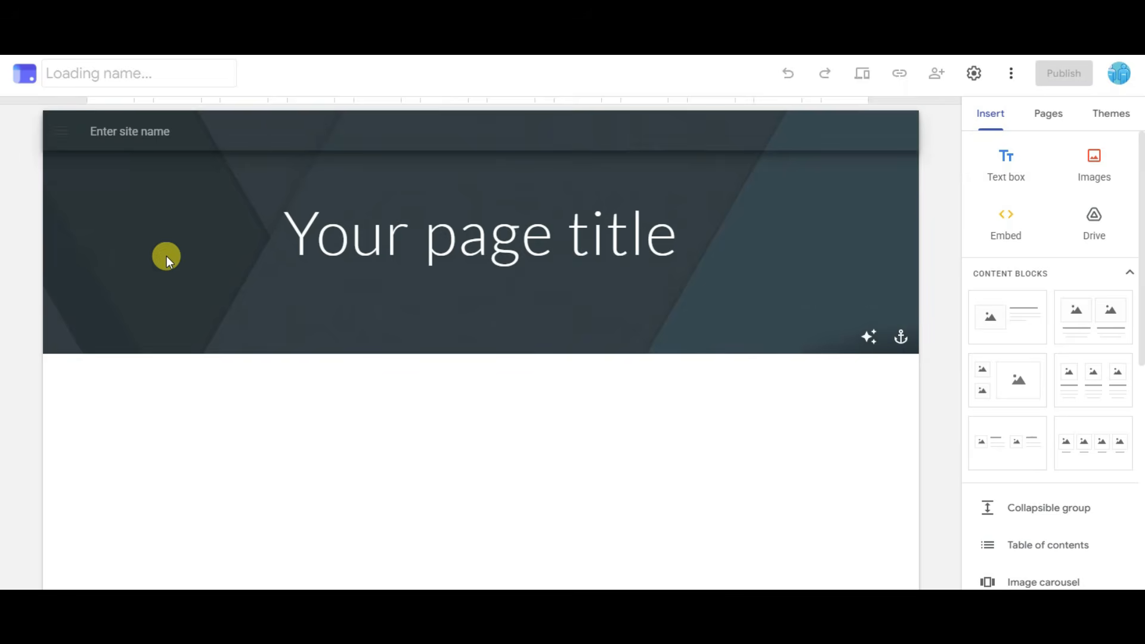
{"action": "left_click", "coordinate": [122, 131]}
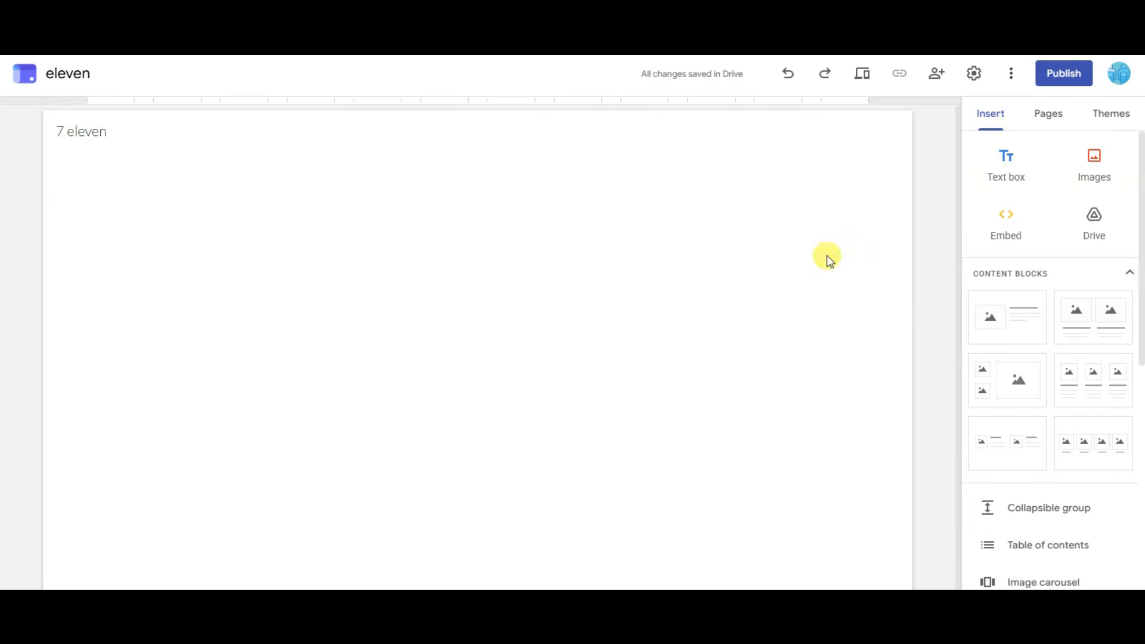
Add a text box reading "Gift Cards Explained: A Simple Guide" and format it with the Title style in bold.
{"action": "left_click", "coordinate": [1003, 170]}
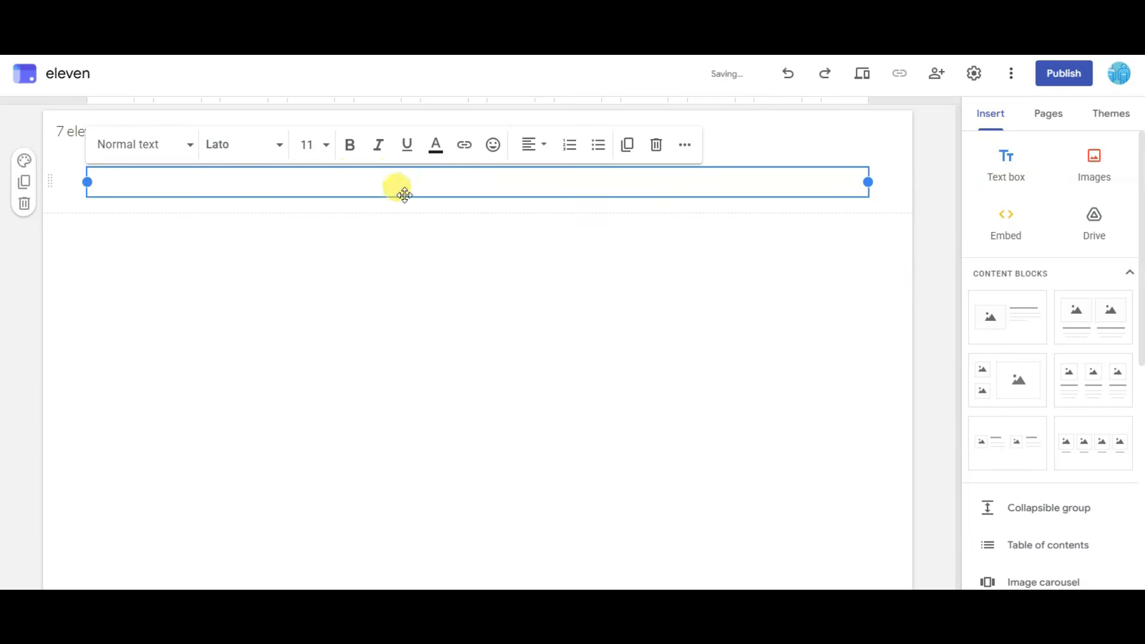
{"action": "type", "text": "Gift Cards Explained: A Simple Guide"}
{"action": "left_click_drag", "start_coordinate": [288, 185], "coordinate": [81, 181]}
{"action": "left_click", "coordinate": [183, 146]}
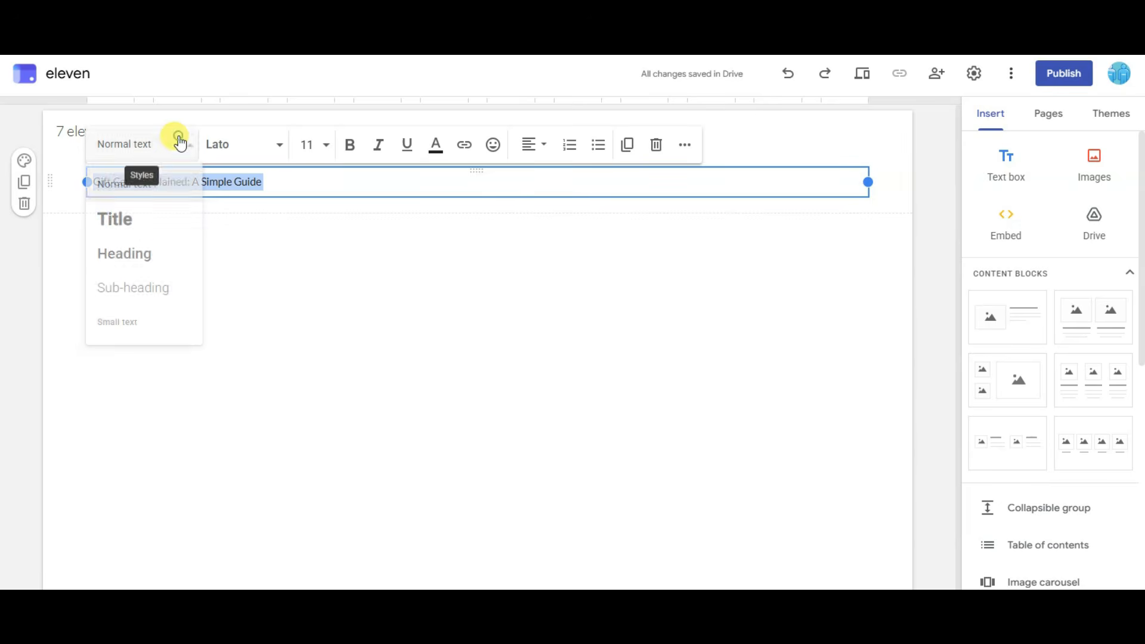
{"action": "left_click", "coordinate": [132, 224]}
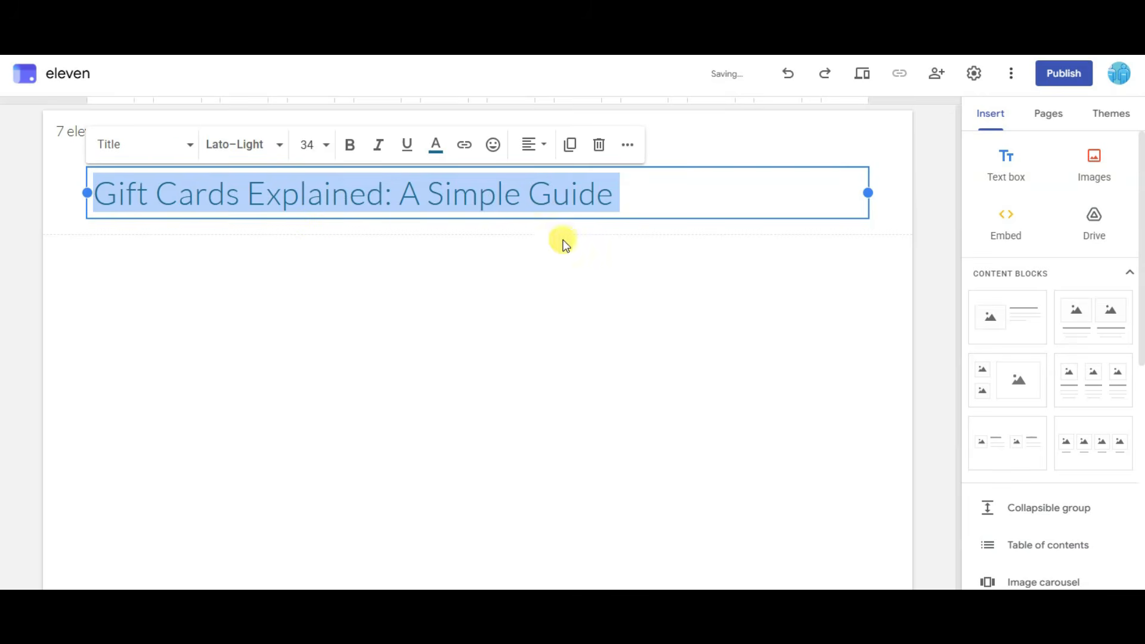
{"action": "left_click", "coordinate": [349, 144]}
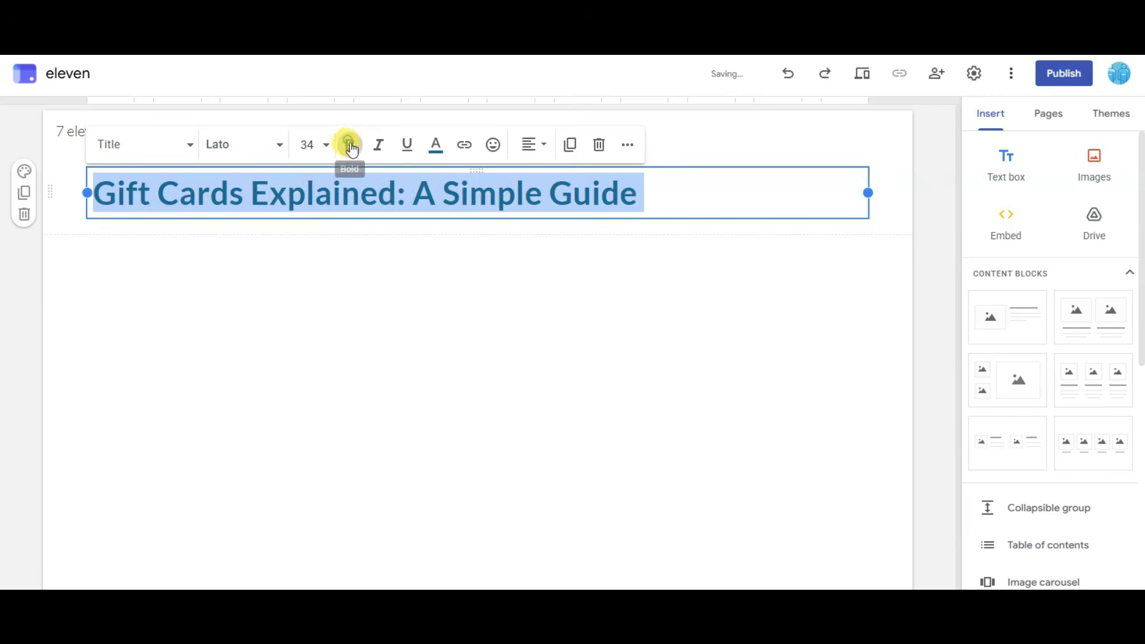
{"action": "left_click", "coordinate": [437, 264]}
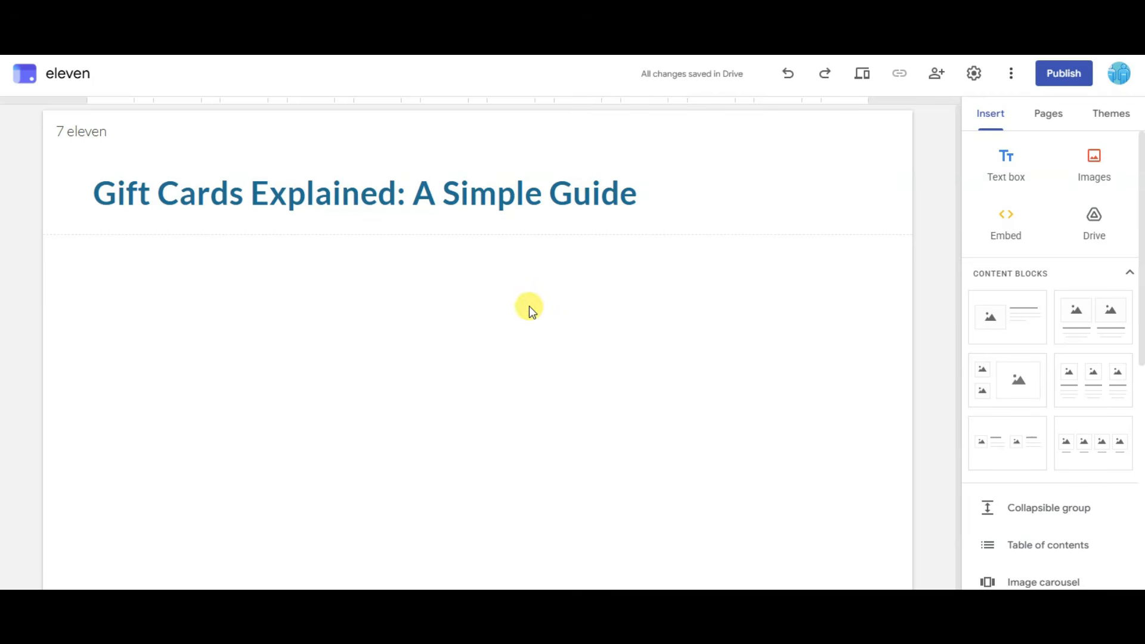
Start inserting an image by link, and copy the image address of the 7-Eleven offer picture in CPAGrip.
{"action": "left_click", "coordinate": [1093, 162]}
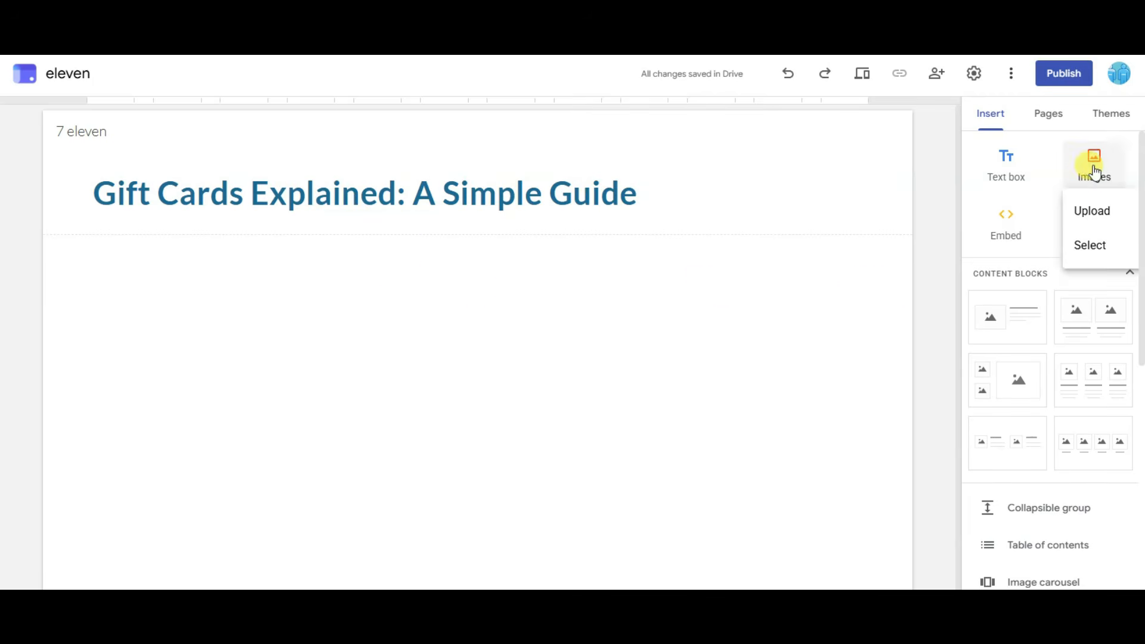
{"action": "left_click", "coordinate": [1096, 246]}
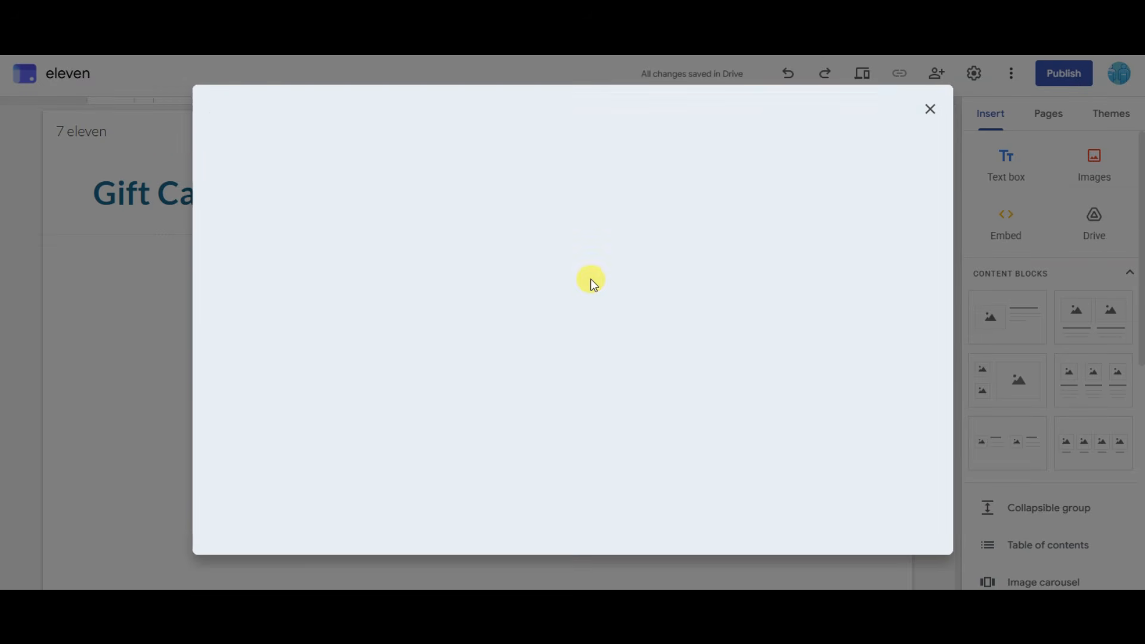
{"action": "left_click", "coordinate": [257, 179]}
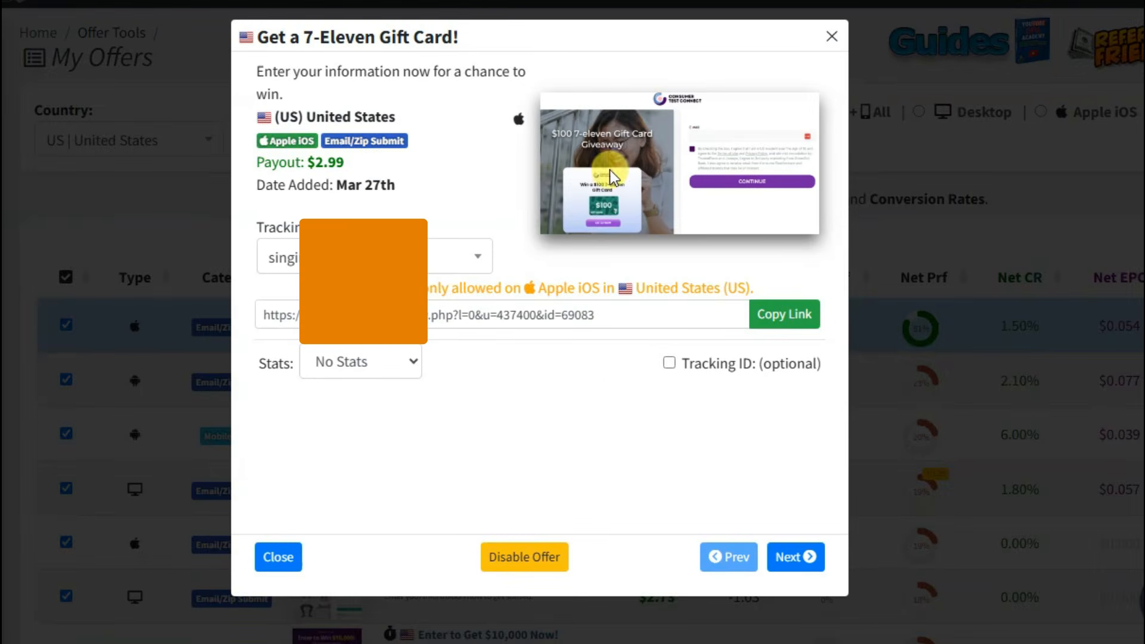
{"action": "right_click", "coordinate": [682, 128]}
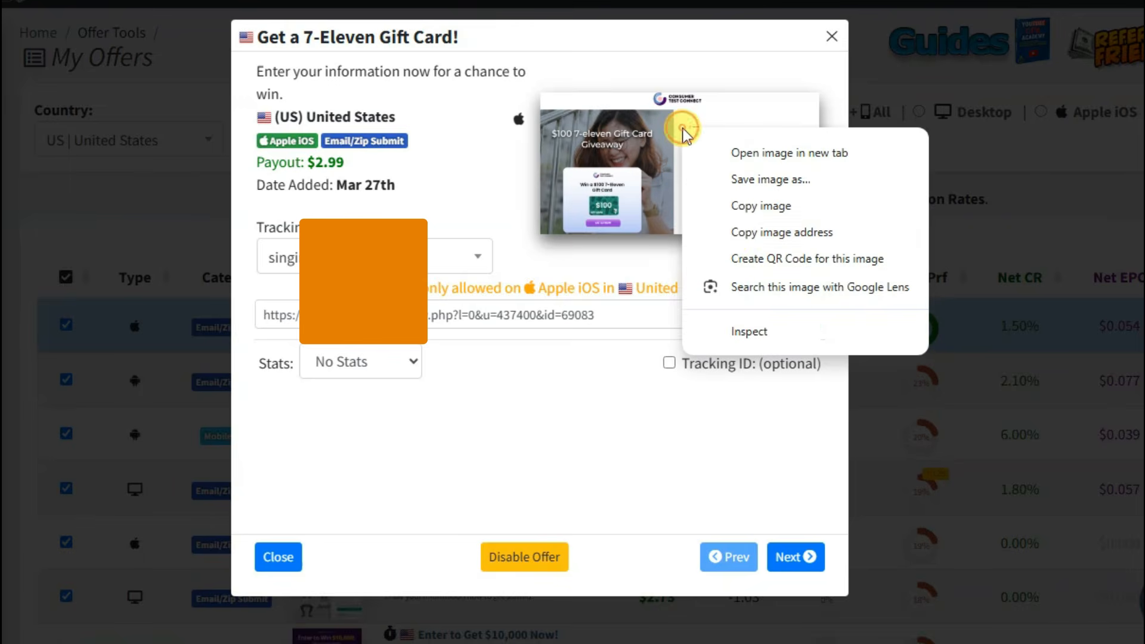
{"action": "left_click", "coordinate": [780, 233]}
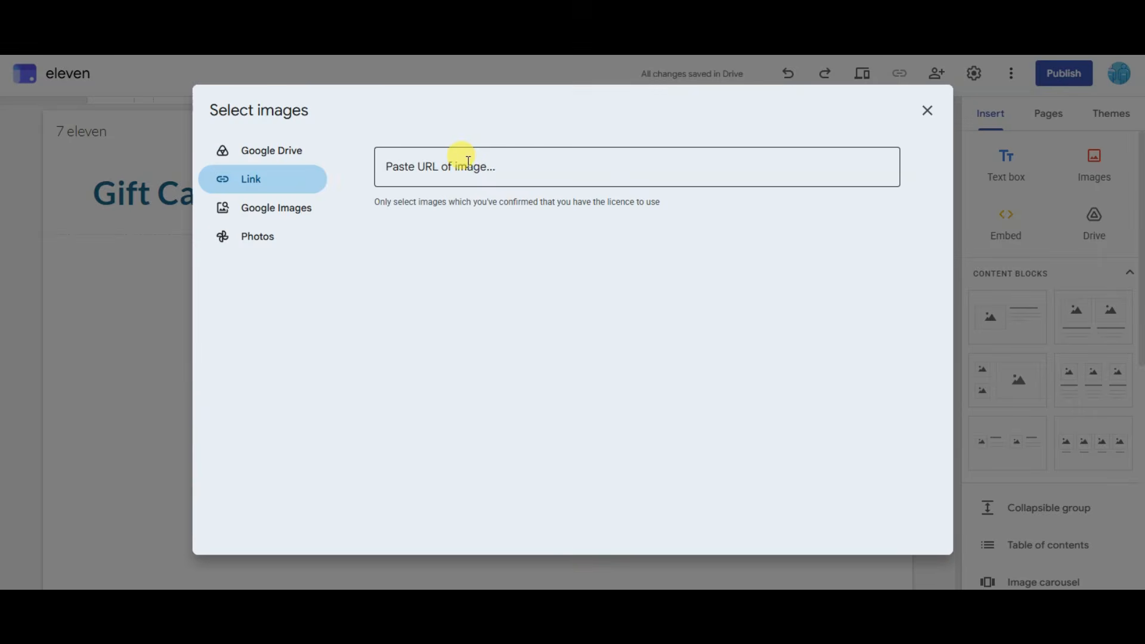
Insert the 7-Eleven offer picture in Google Sites from the copied address and centre it beneath the title.
{"action": "left_click", "coordinate": [465, 161]}
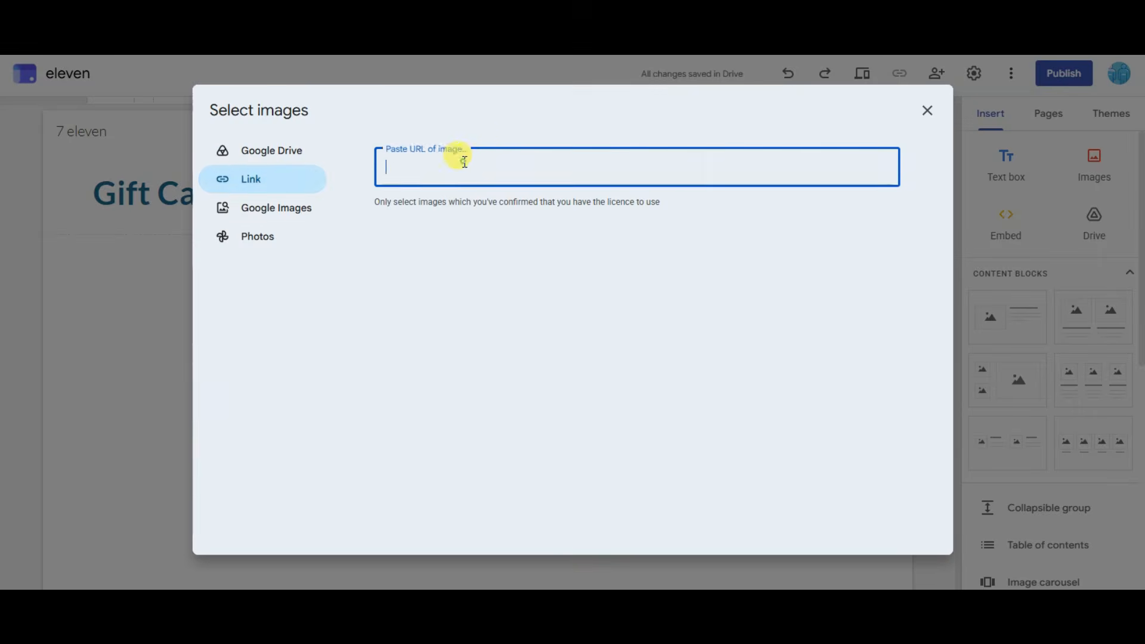
{"action": "right_click", "coordinate": [482, 159]}
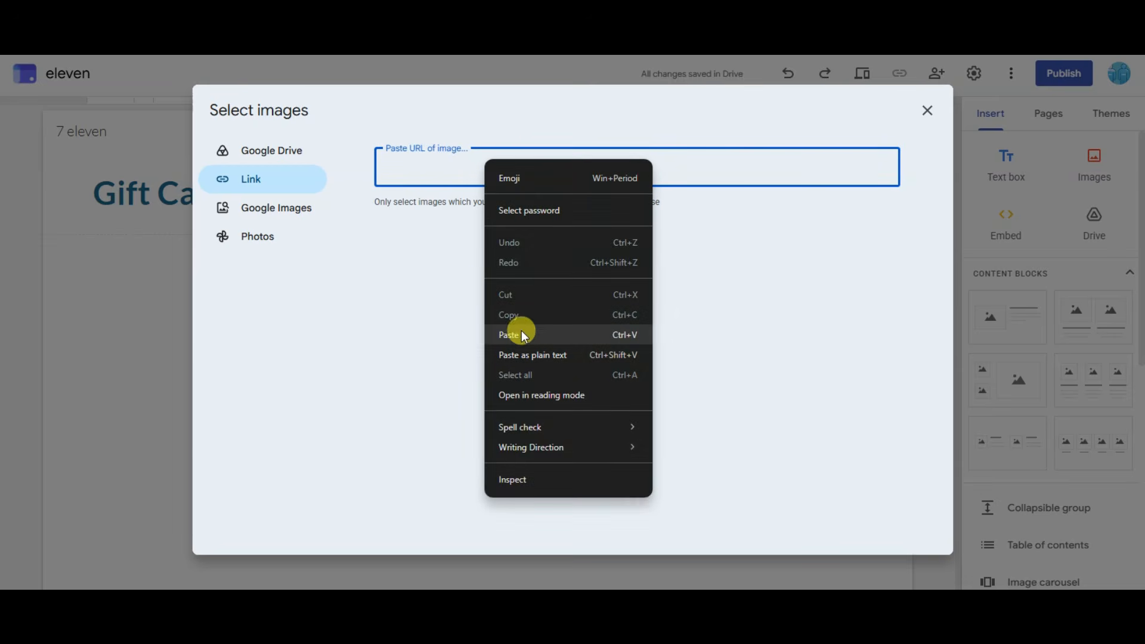
{"action": "left_click", "coordinate": [521, 334]}
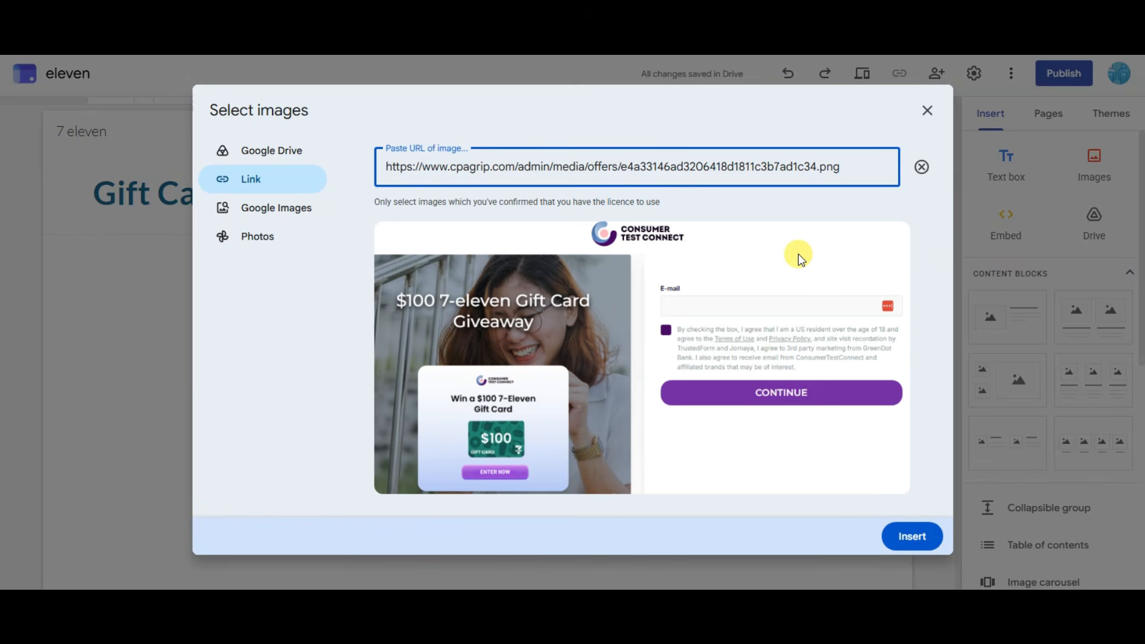
{"action": "left_click", "coordinate": [922, 538]}
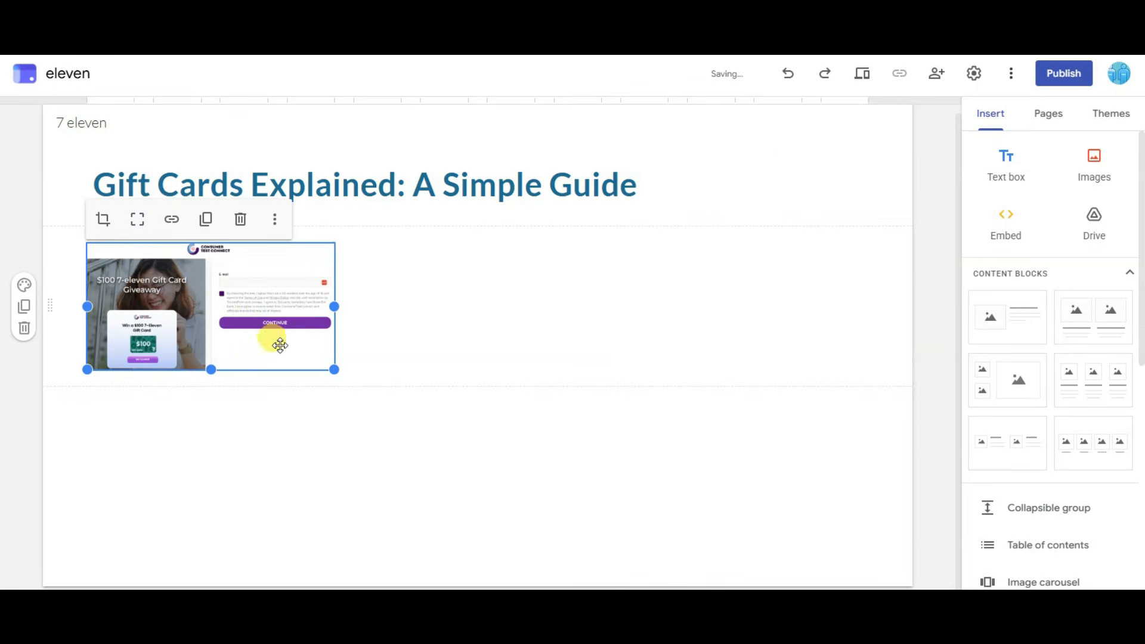
{"action": "left_click_drag", "start_coordinate": [238, 304], "coordinate": [513, 323]}
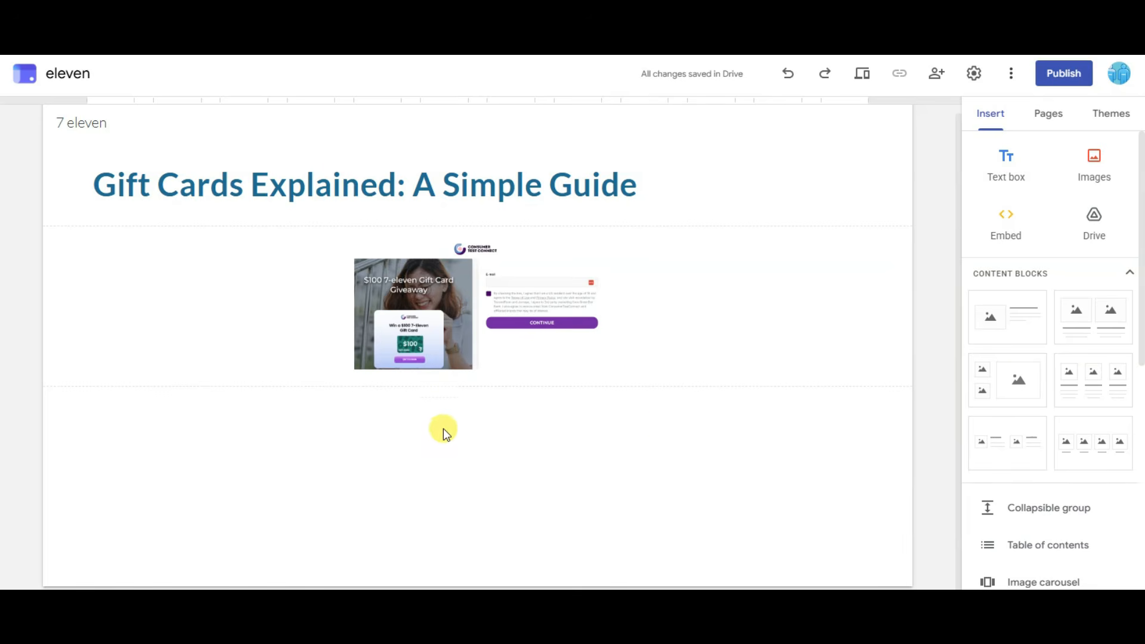
Add a text box under the picture, paste the paragraph introducing gift cards, and start a new line after it.
{"action": "left_click", "coordinate": [1013, 172]}
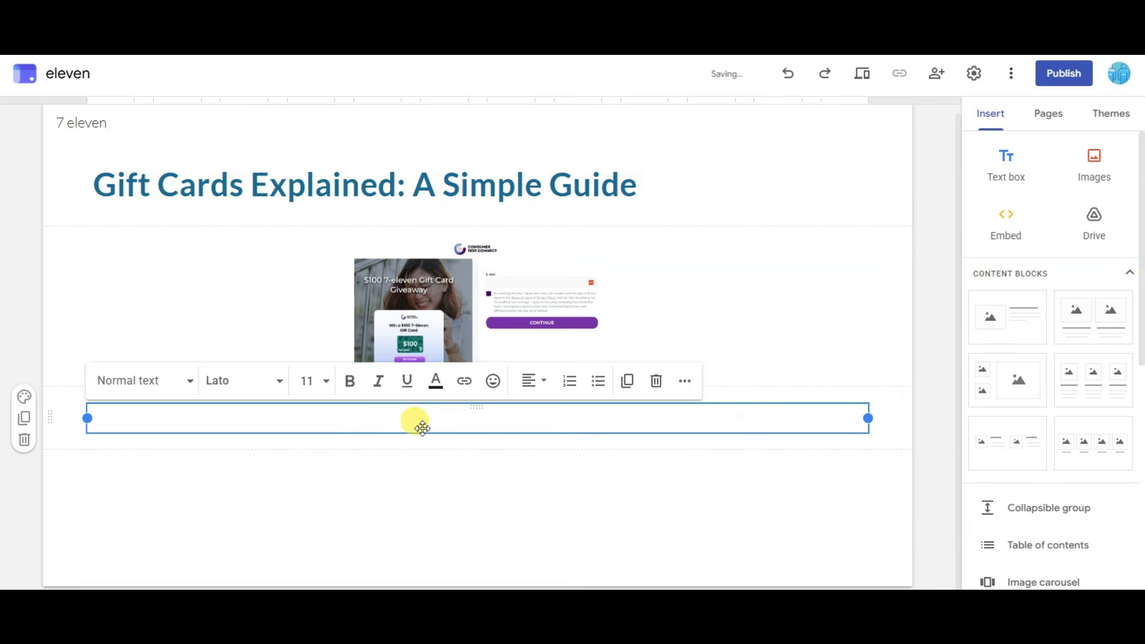
{"action": "key", "text": "ctrl+v"}
{"action": "left_click_drag", "start_coordinate": [599, 473], "coordinate": [164, 435]}
{"action": "left_click", "coordinate": [615, 476]}
{"action": "key", "text": "Return"}
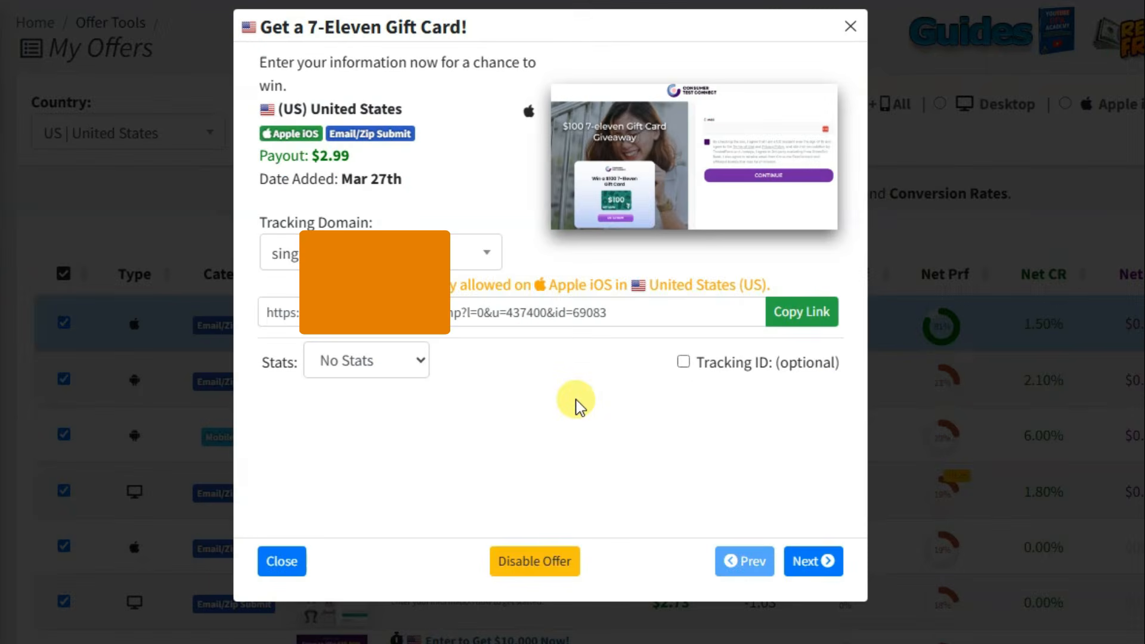
Copy the offer's Apple iOS in United States (US) restriction notice from CPAGrip and paste it below the gift card paragraph.
{"action": "left_click_drag", "start_coordinate": [460, 285], "coordinate": [747, 273]}
{"action": "right_click", "coordinate": [747, 273]}
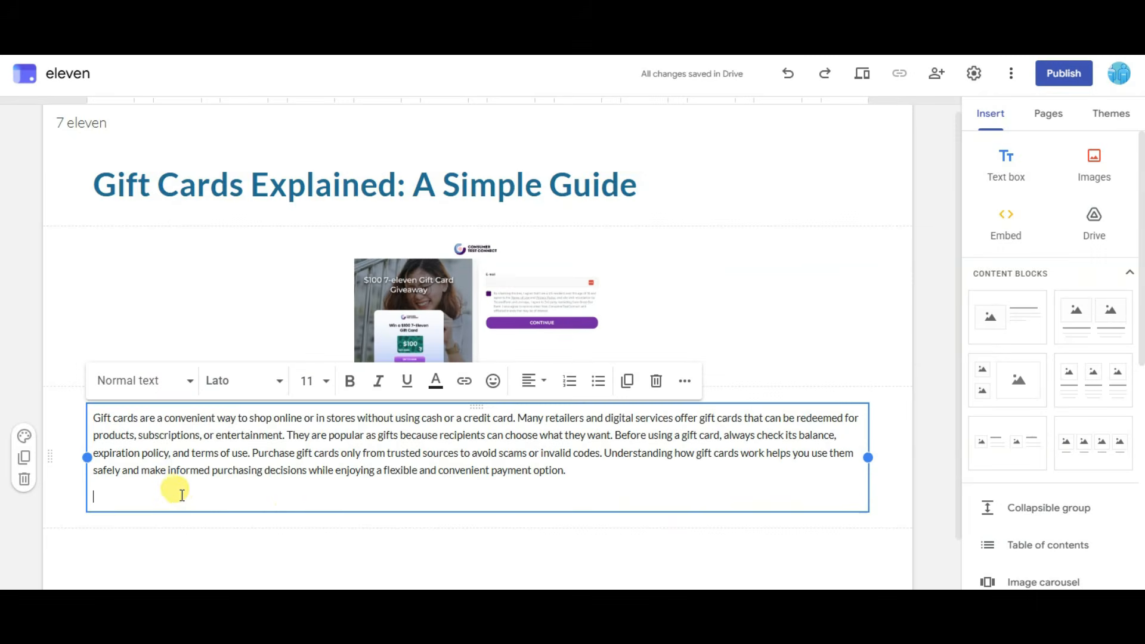
{"action": "right_click", "coordinate": [182, 496]}
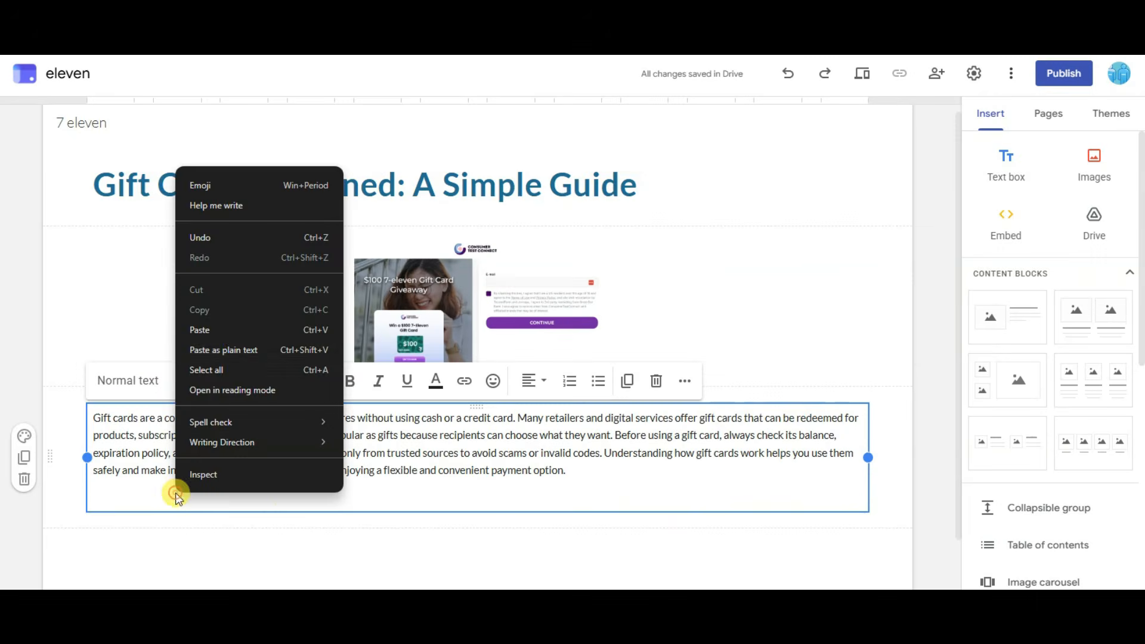
{"action": "left_click", "coordinate": [232, 332]}
{"action": "left_click", "coordinate": [680, 565]}
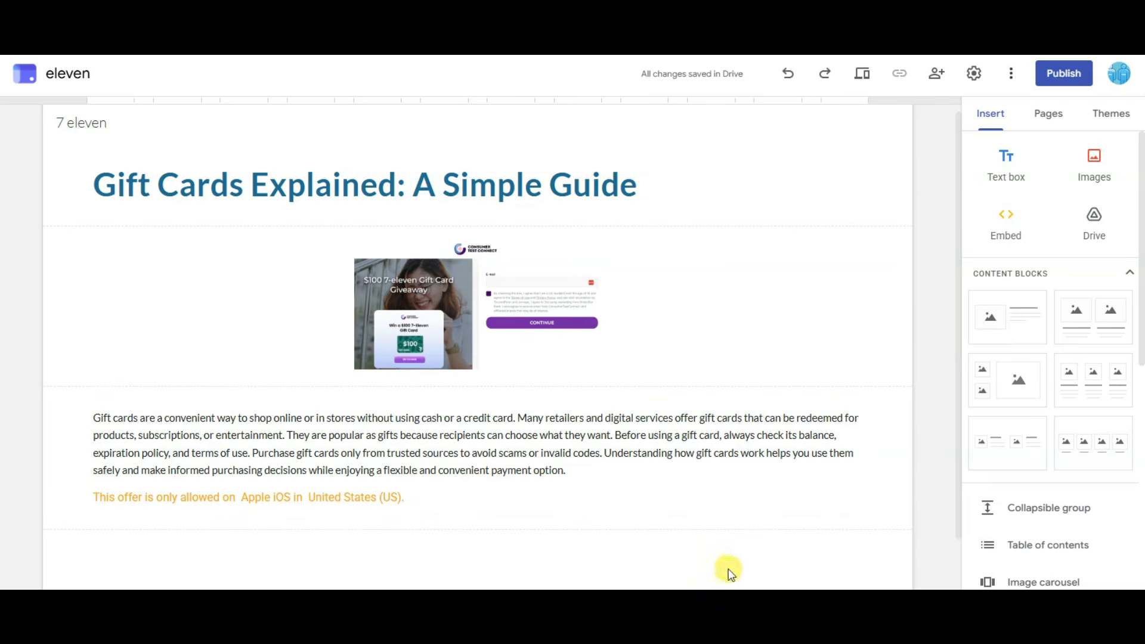
Insert a button named "try it" that links to the 7-Eleven offer's tracking link copied from CPAGrip.
{"action": "scroll", "coordinate": [1003, 370], "scroll_direction": "down", "scroll_amount": 5}
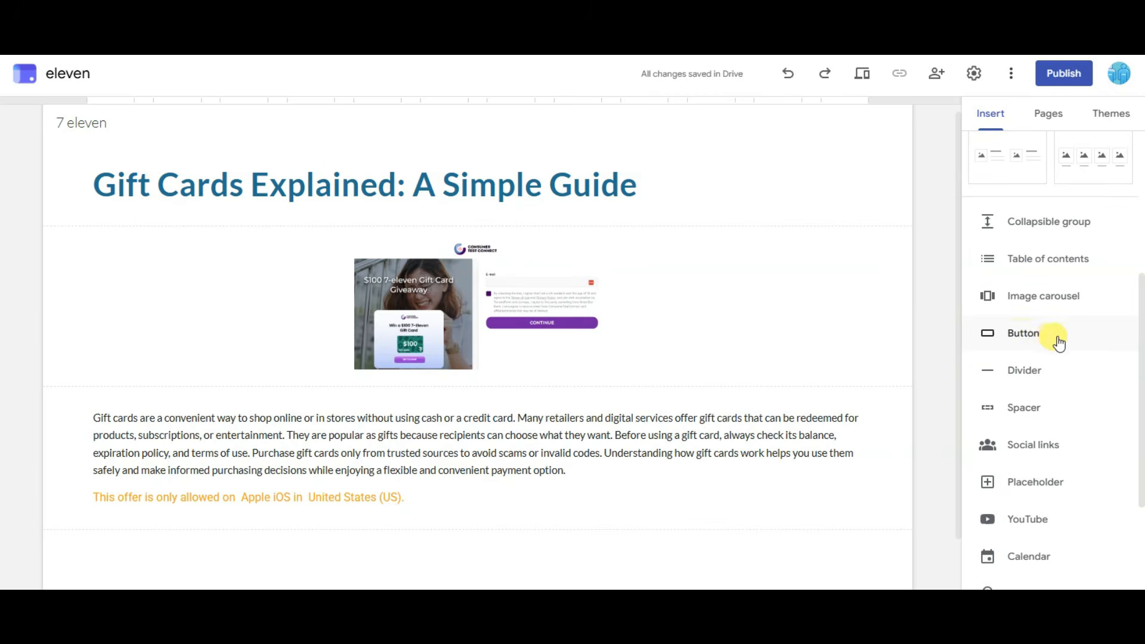
{"action": "left_click", "coordinate": [1042, 338]}
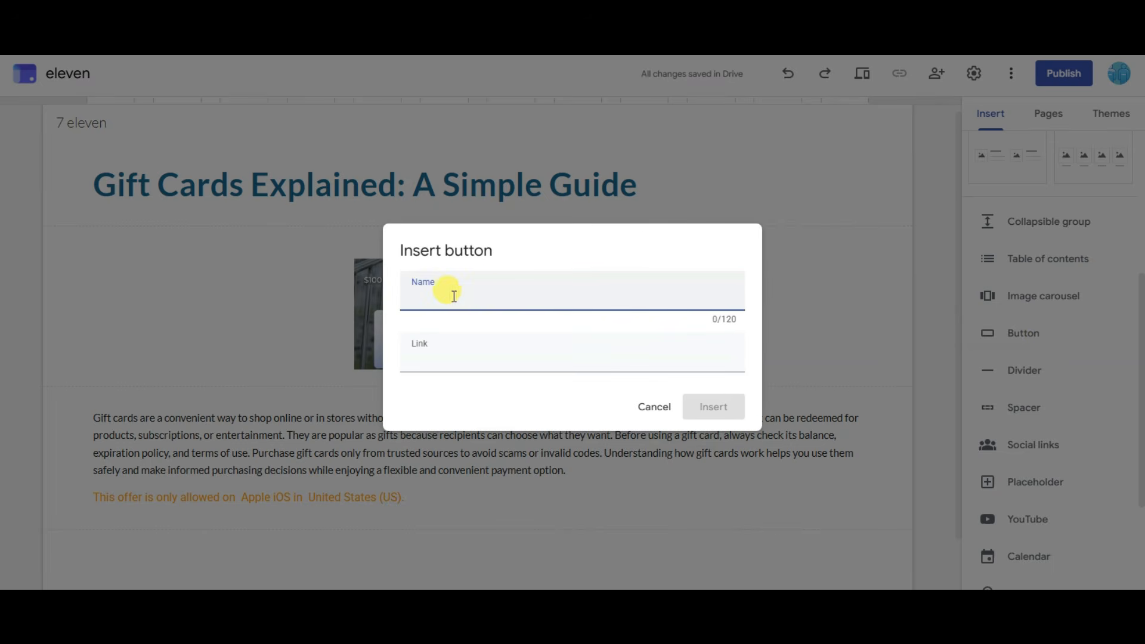
{"action": "type", "text": "try it"}
{"action": "left_click", "coordinate": [463, 356]}
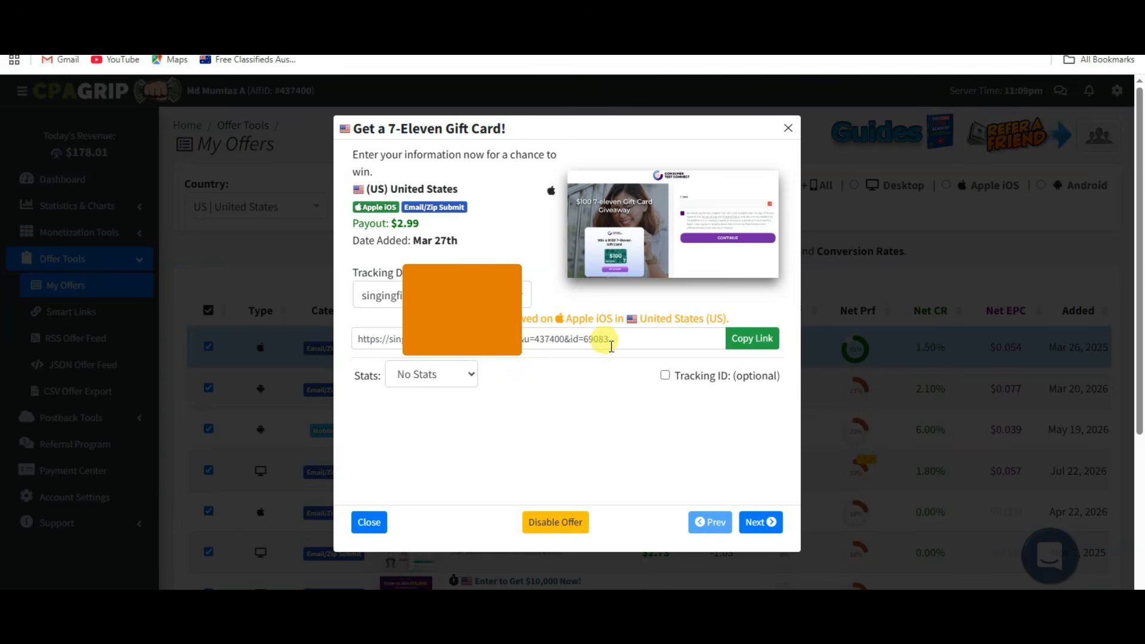
{"action": "left_click", "coordinate": [758, 345]}
{"action": "left_click", "coordinate": [756, 344]}
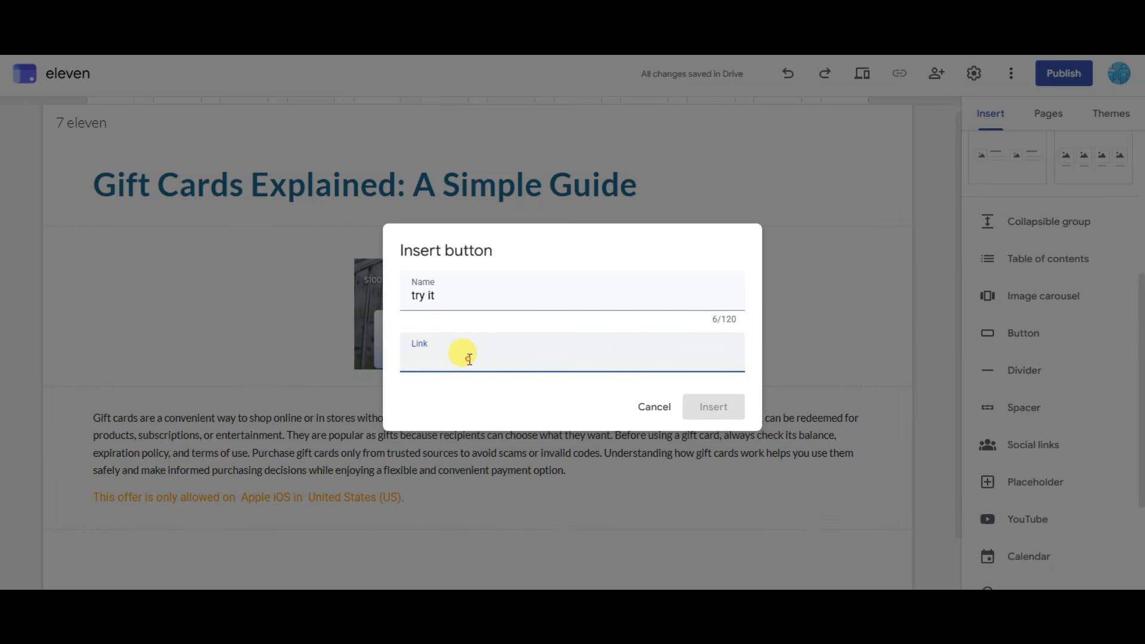
{"action": "right_click", "coordinate": [470, 359]}
{"action": "left_click", "coordinate": [515, 202]}
{"action": "left_click", "coordinate": [717, 409]}
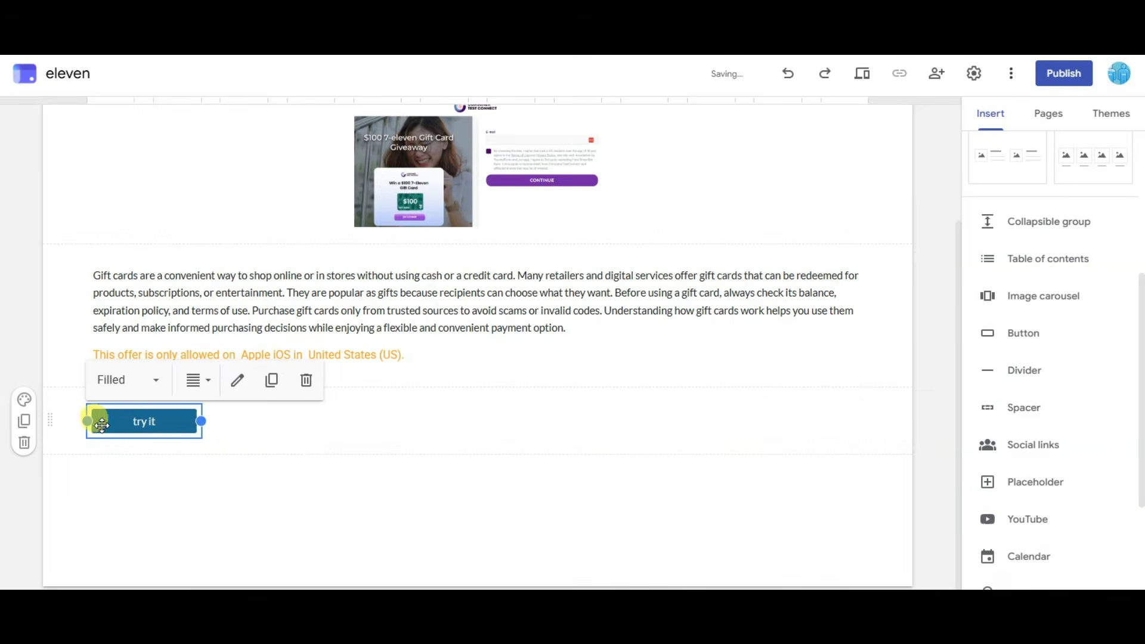
Duplicate the try it button and arrange the two at full width, one above and one below the gift card text.
{"action": "left_click", "coordinate": [24, 422]}
{"action": "left_click_drag", "start_coordinate": [176, 421], "coordinate": [384, 256]}
{"action": "left_click_drag", "start_coordinate": [188, 421], "coordinate": [404, 370]}
{"action": "scroll", "coordinate": [932, 435], "scroll_direction": "up", "scroll_amount": 3}
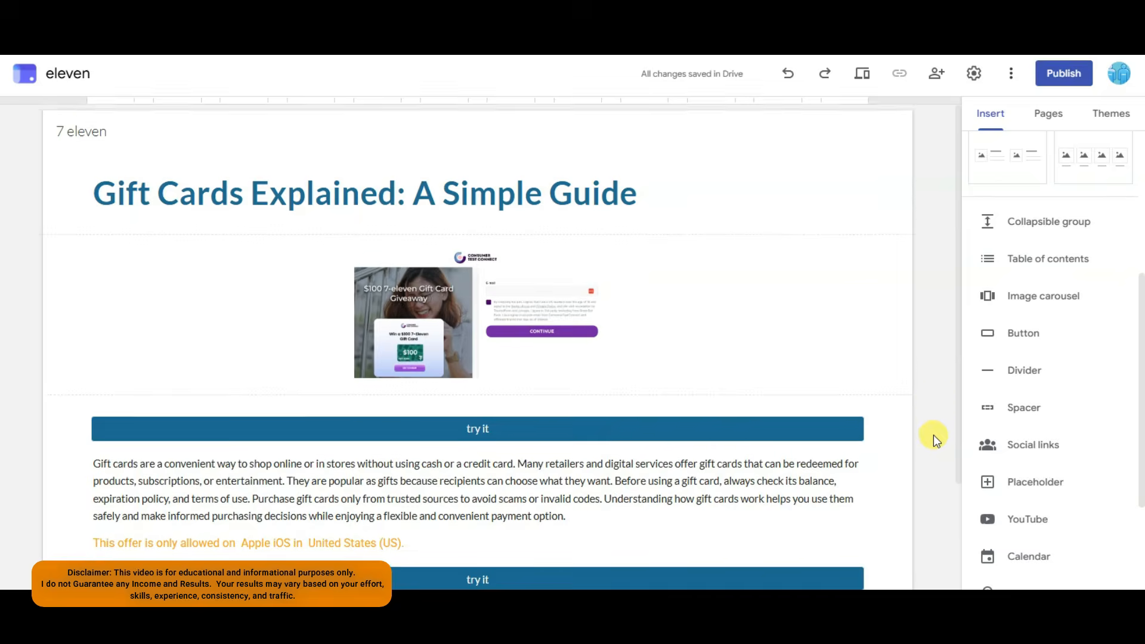
Publish the site to the web with the web address 7elevenlab.
{"action": "left_click", "coordinate": [1072, 76]}
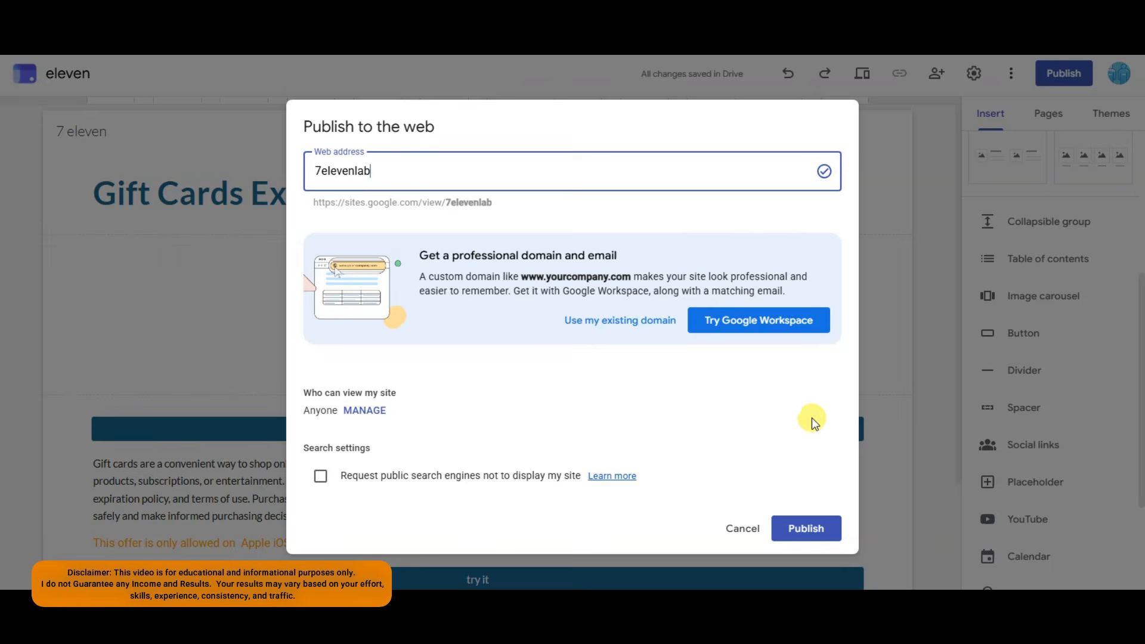
{"action": "left_click", "coordinate": [812, 526]}
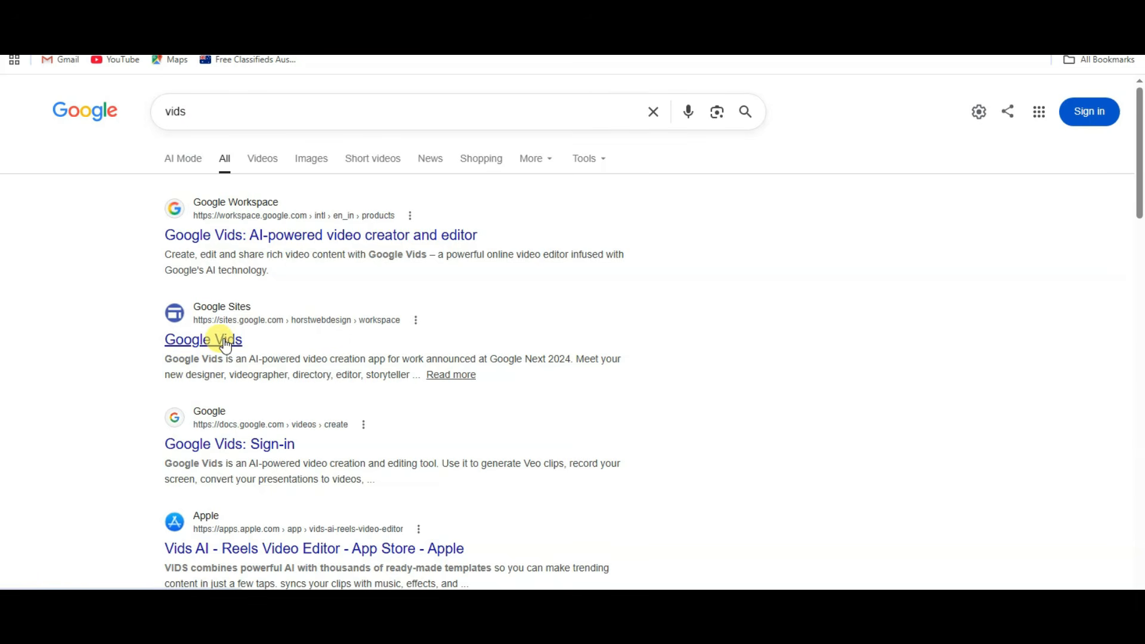
Open the Google Vids article on Google Sites from the search results and follow it into Google Vids to start a blank video.
{"action": "left_click", "coordinate": [226, 346]}
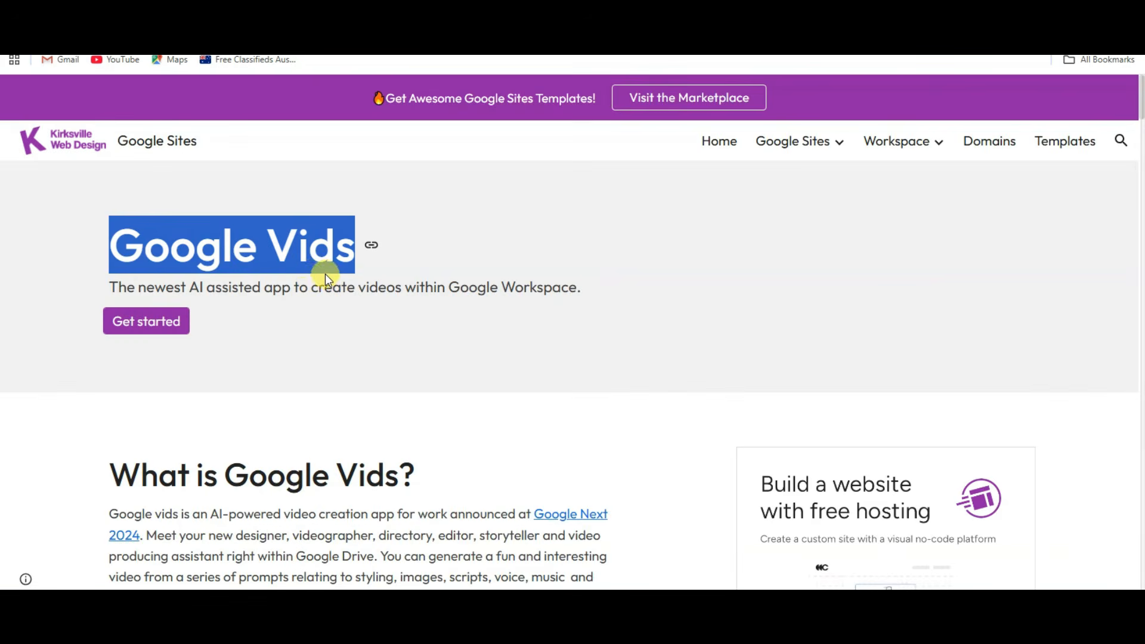
{"action": "left_click", "coordinate": [358, 300]}
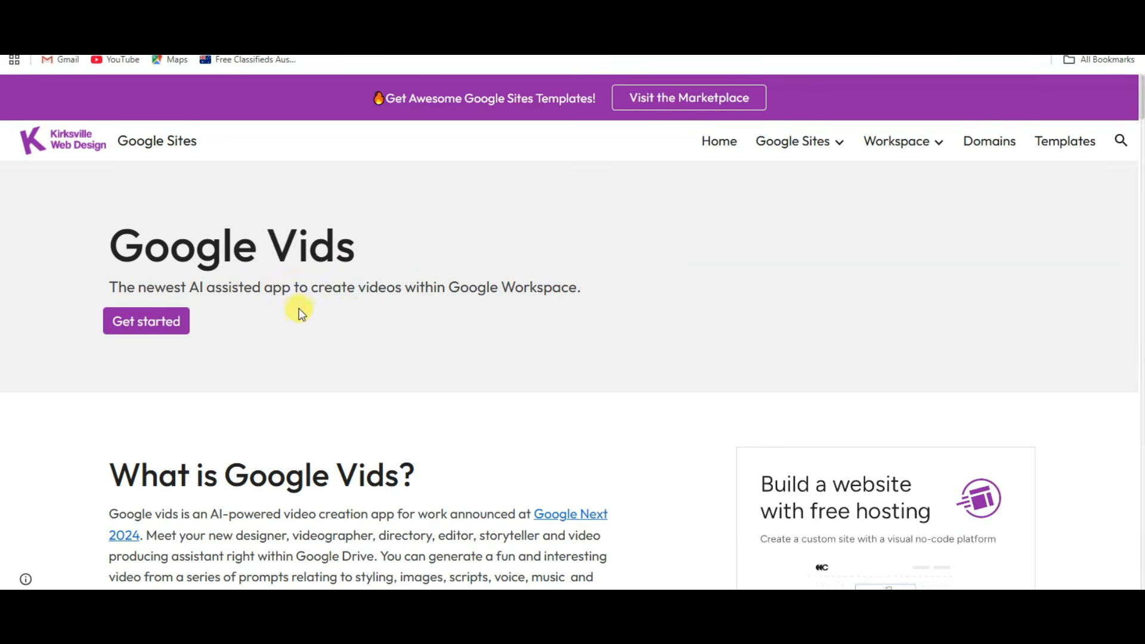
{"action": "scroll", "coordinate": [389, 277], "scroll_direction": "down", "scroll_amount": 10}
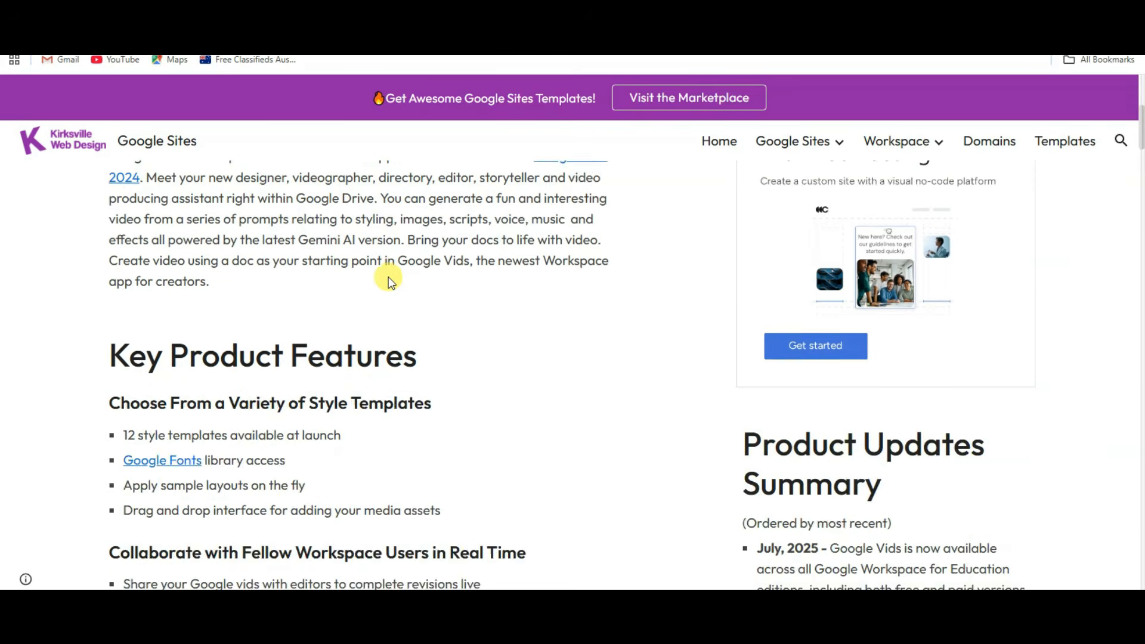
{"action": "scroll", "coordinate": [389, 276], "scroll_direction": "down", "scroll_amount": 7}
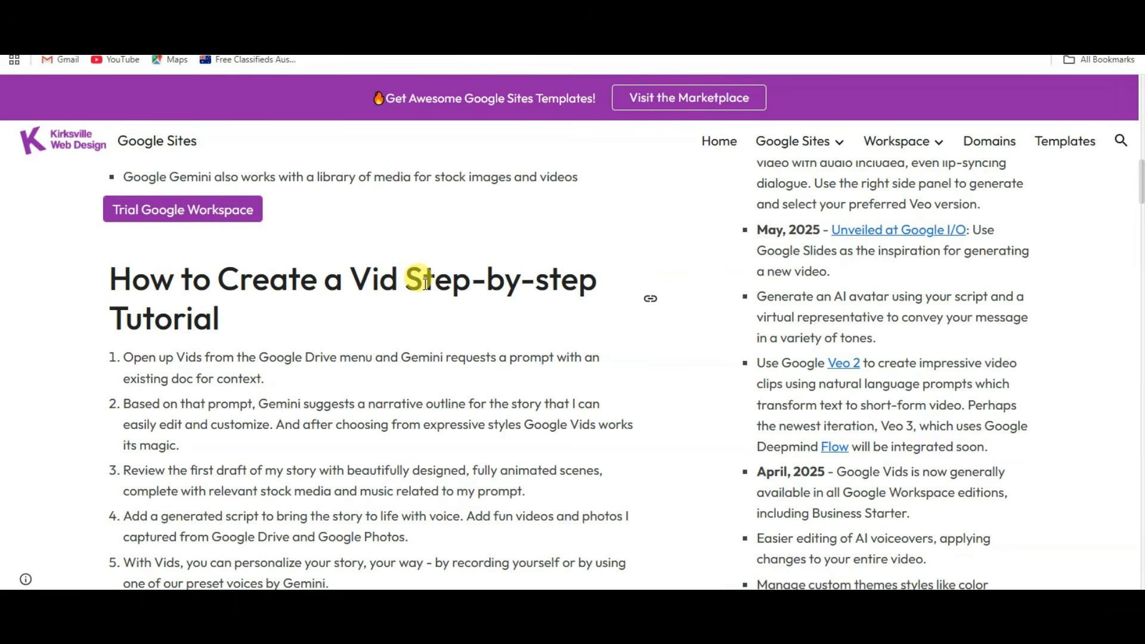
{"action": "scroll", "coordinate": [424, 282], "scroll_direction": "up", "scroll_amount": 15}
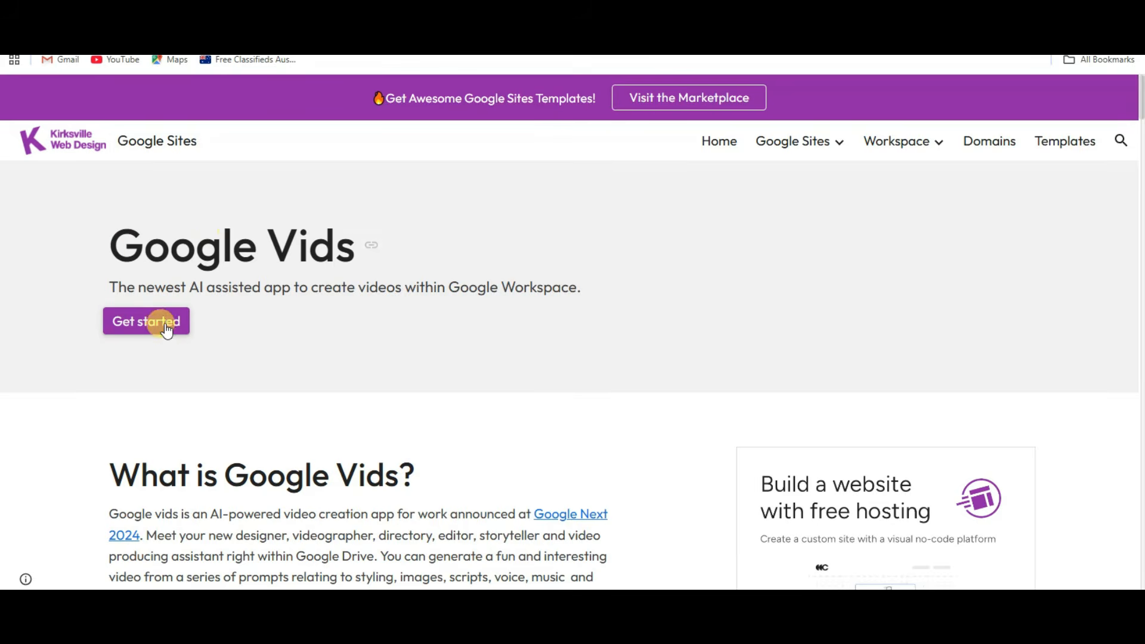
{"action": "left_click", "coordinate": [167, 330]}
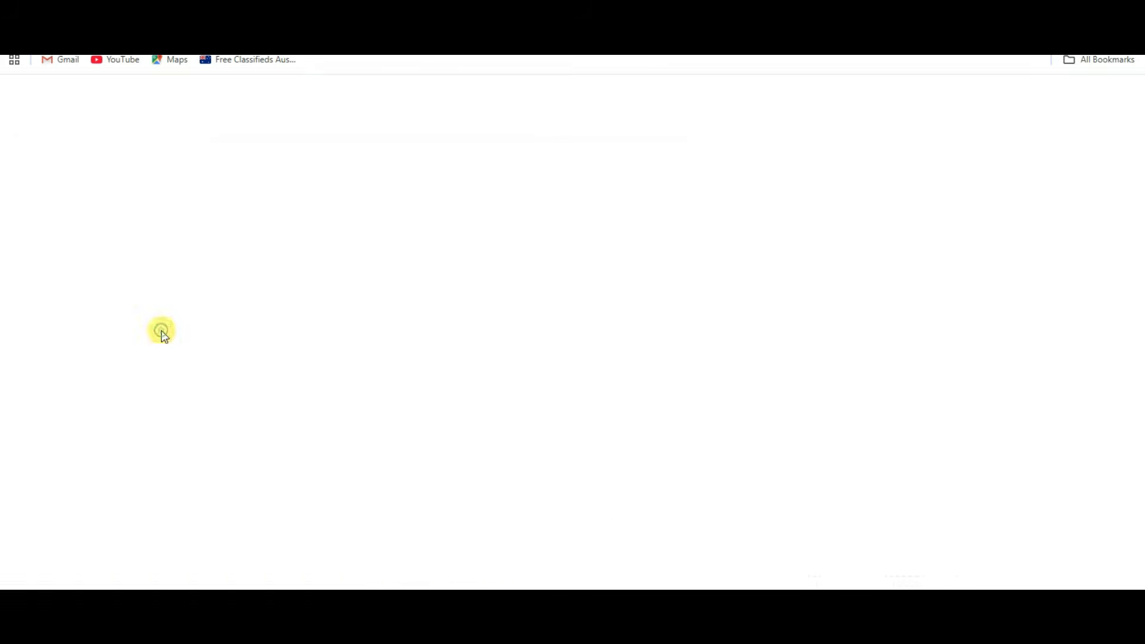
{"action": "double_click", "coordinate": [462, 311]}
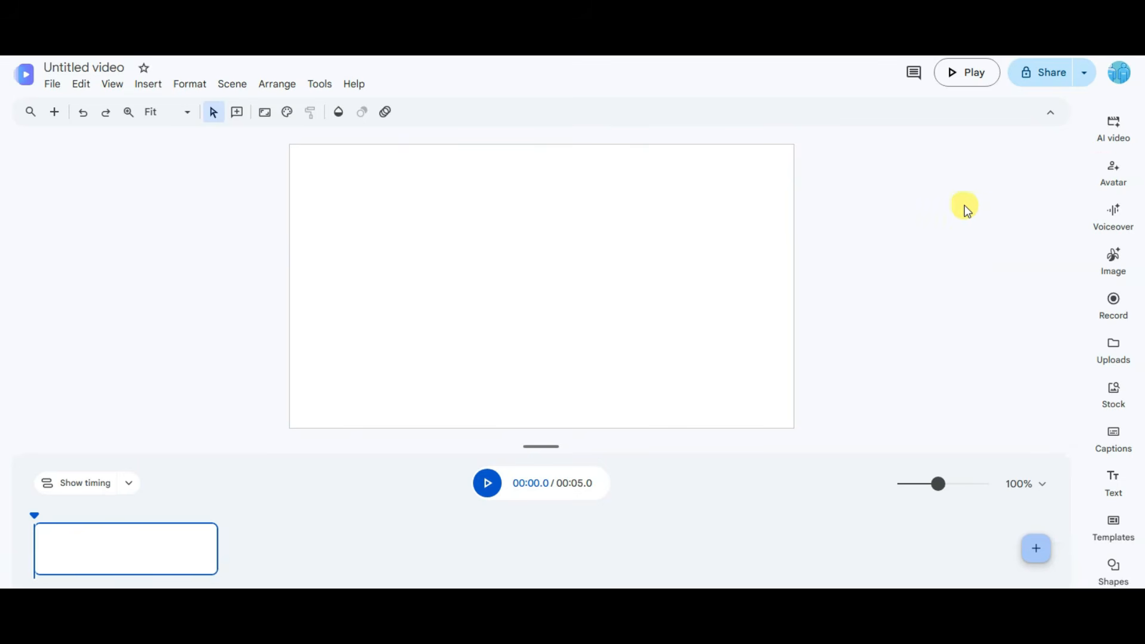
Write an AI video clip prompt for a safe video of a Russian girl promoting a gift card CPA offer in English, in Portrait 9:16.
{"action": "left_click", "coordinate": [1120, 138]}
{"action": "left_click", "coordinate": [820, 555]}
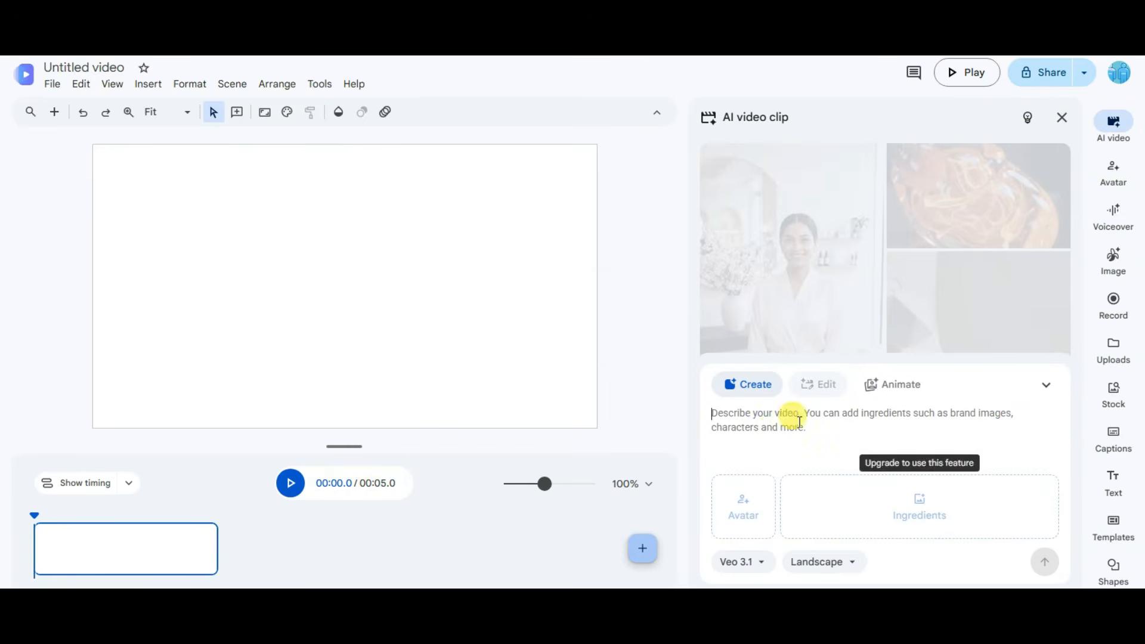
{"action": "type", "text": "I want to promote gift card cpa offer. give me best video about it. a Russian girl is talking about gift card in English language. Give me safe video."}
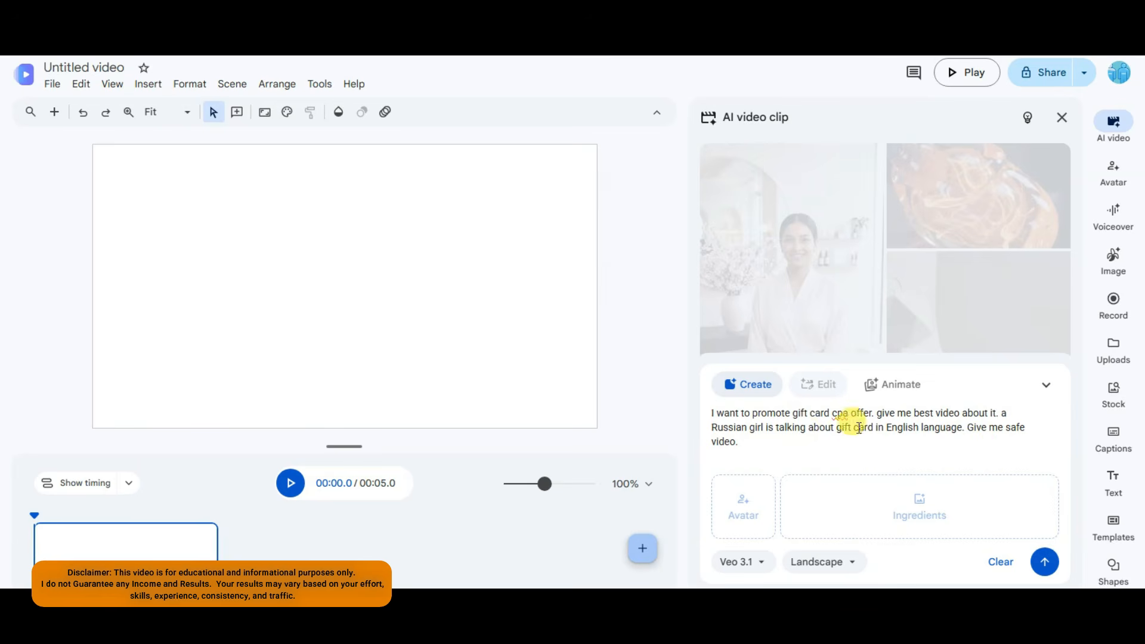
{"action": "left_click", "coordinate": [848, 568]}
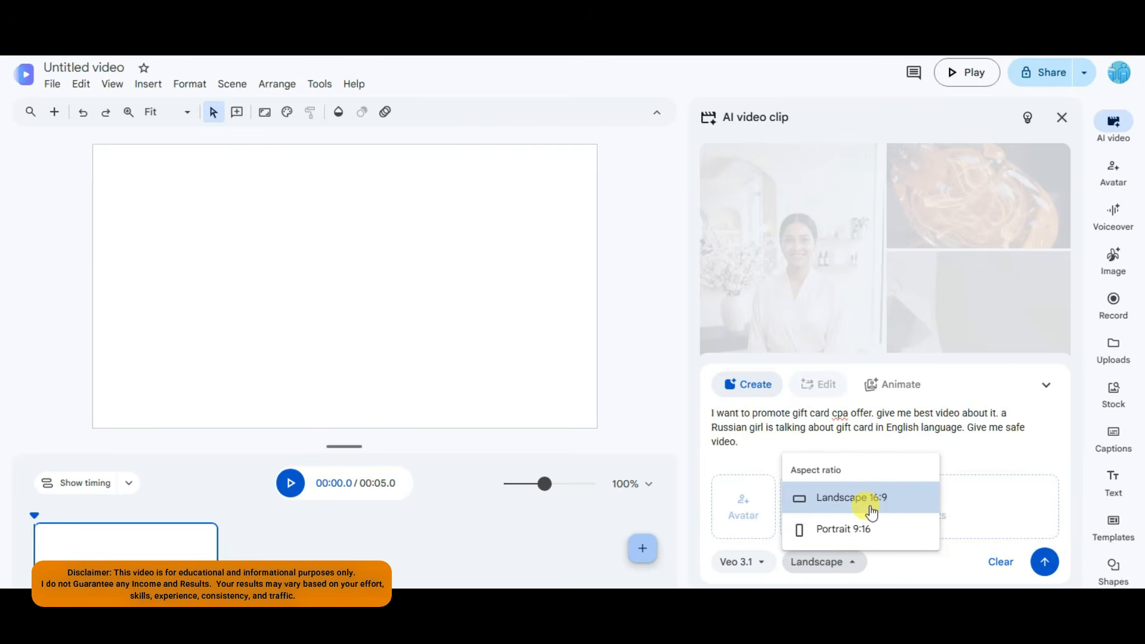
{"action": "left_click", "coordinate": [842, 537]}
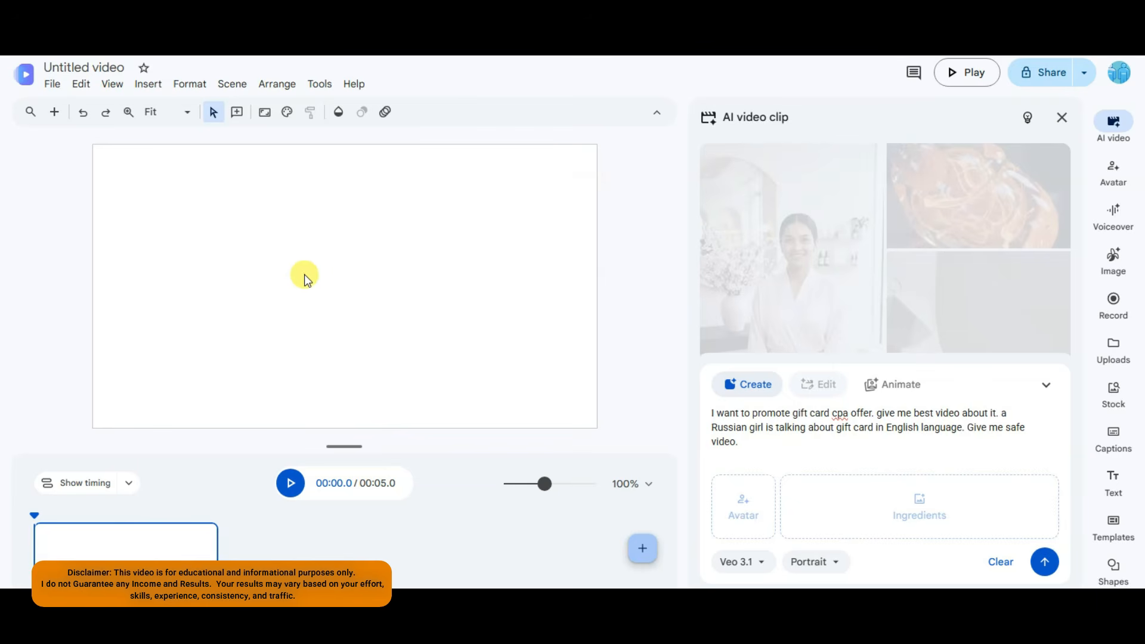
Change the size of the whole video to Portrait 9:16.
{"action": "left_click", "coordinate": [268, 116]}
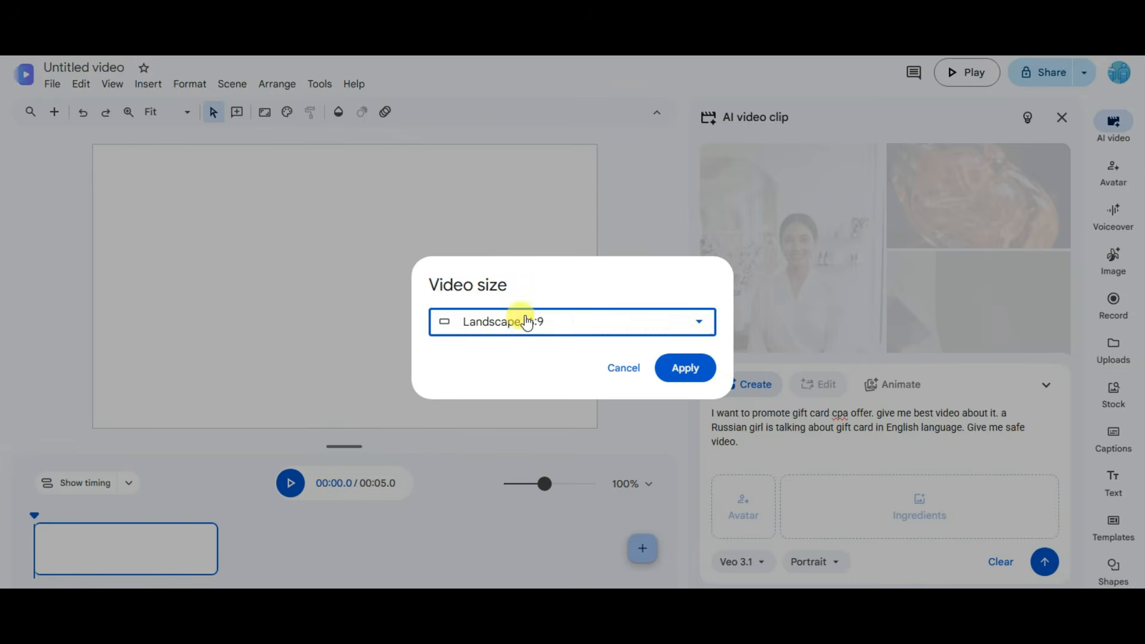
{"action": "left_click", "coordinate": [559, 325]}
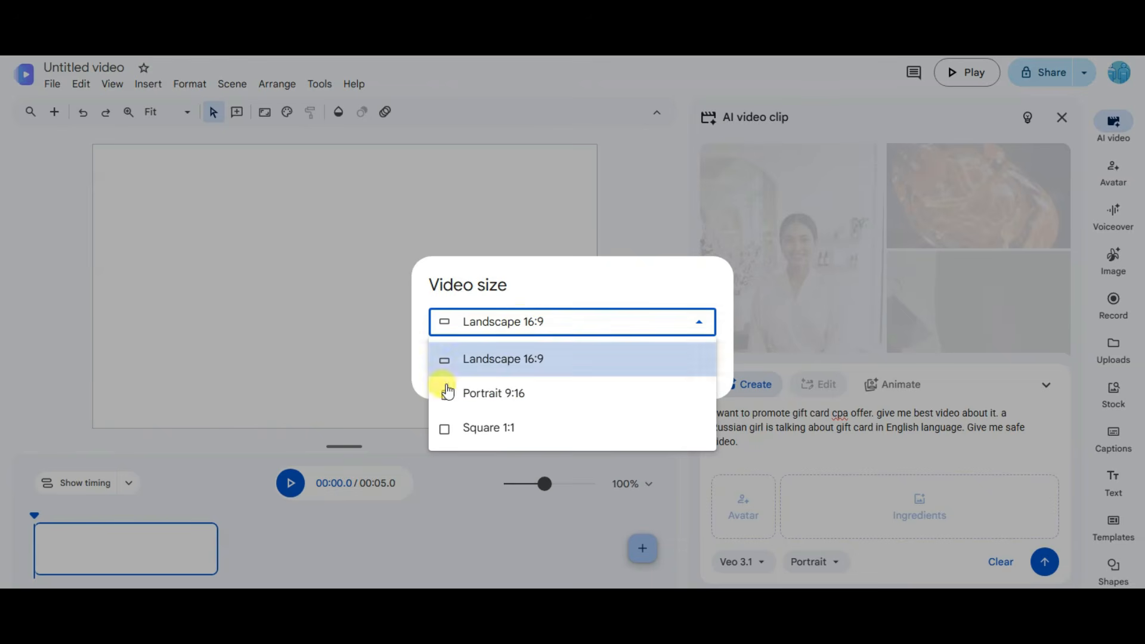
{"action": "left_click", "coordinate": [506, 397]}
{"action": "left_click", "coordinate": [692, 397]}
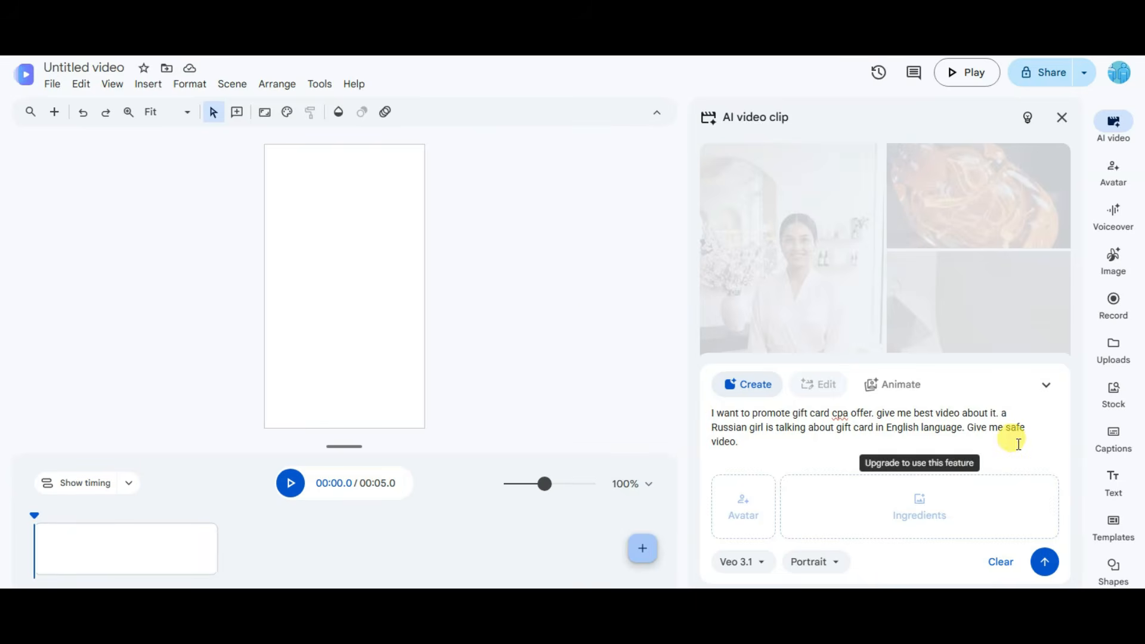
Generate the AI clip from the prompt and insert it into the video.
{"action": "left_click", "coordinate": [1048, 564]}
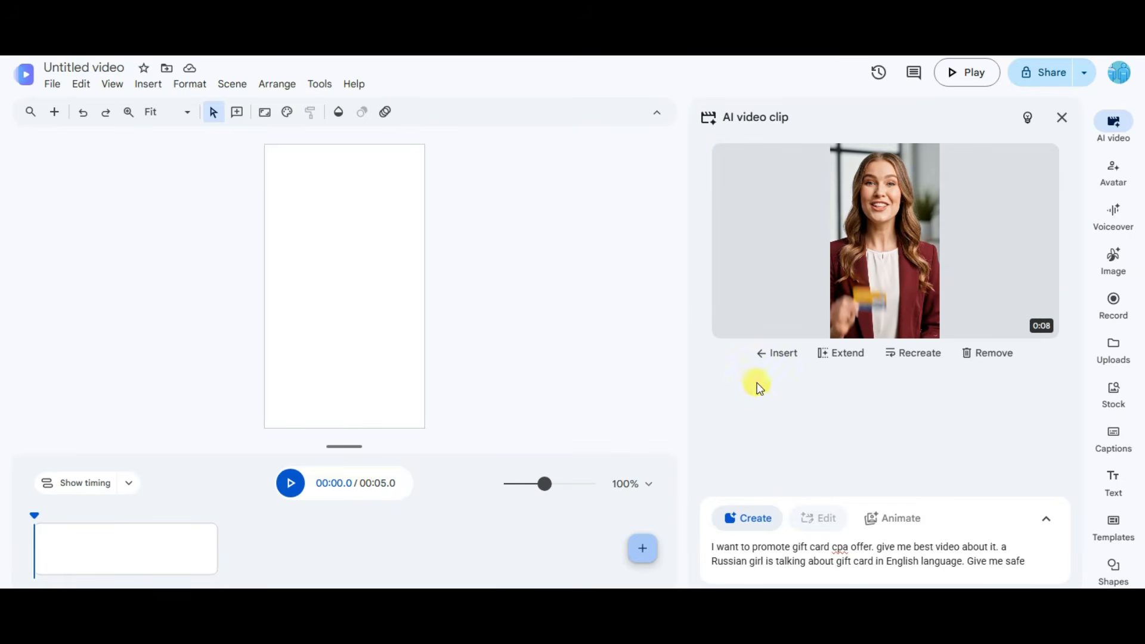
{"action": "left_click", "coordinate": [780, 357]}
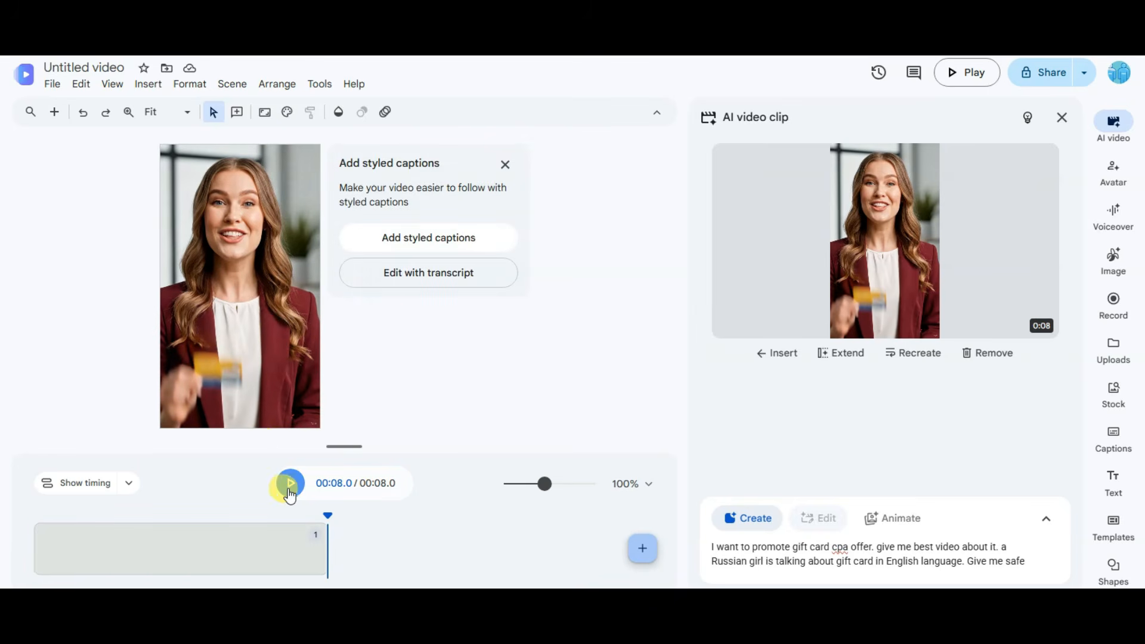
Play the inserted clip and check its spoken transcript, returning to the clip in the timeline.
{"action": "left_click", "coordinate": [293, 486]}
{"action": "left_click", "coordinate": [435, 275]}
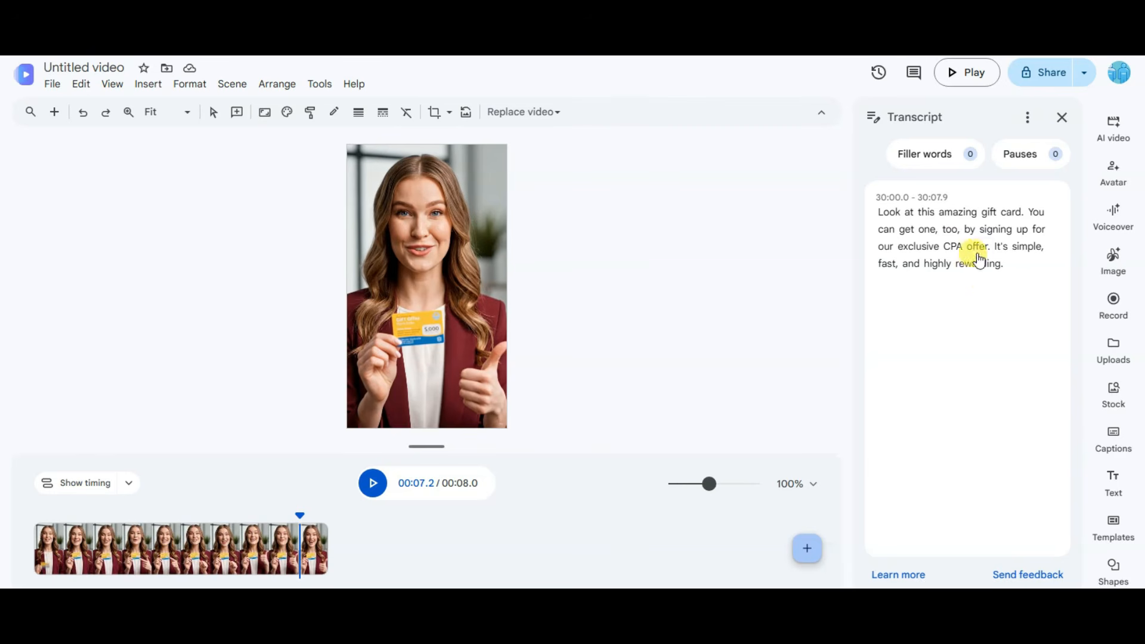
{"action": "left_click", "coordinate": [325, 546]}
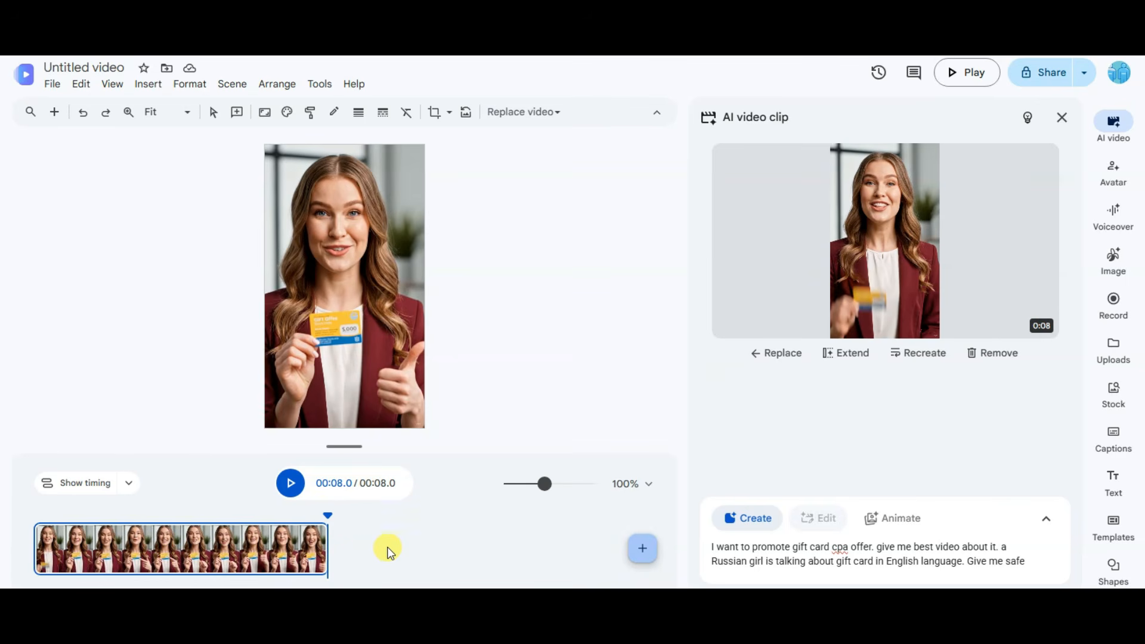
{"action": "left_click", "coordinate": [643, 557]}
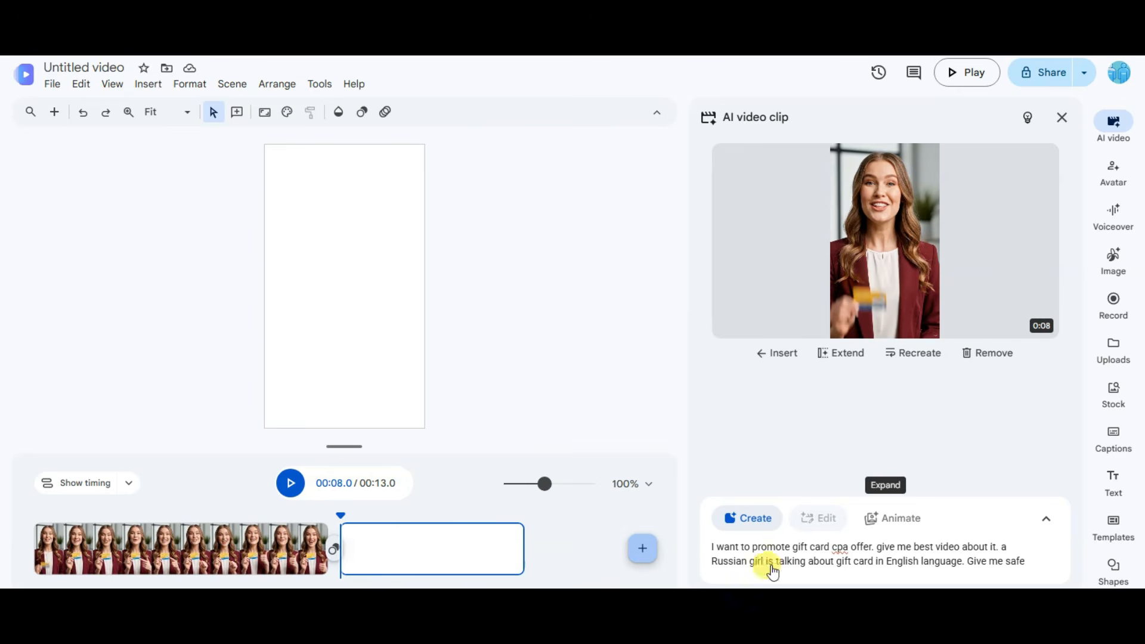
{"action": "left_click", "coordinate": [1020, 570]}
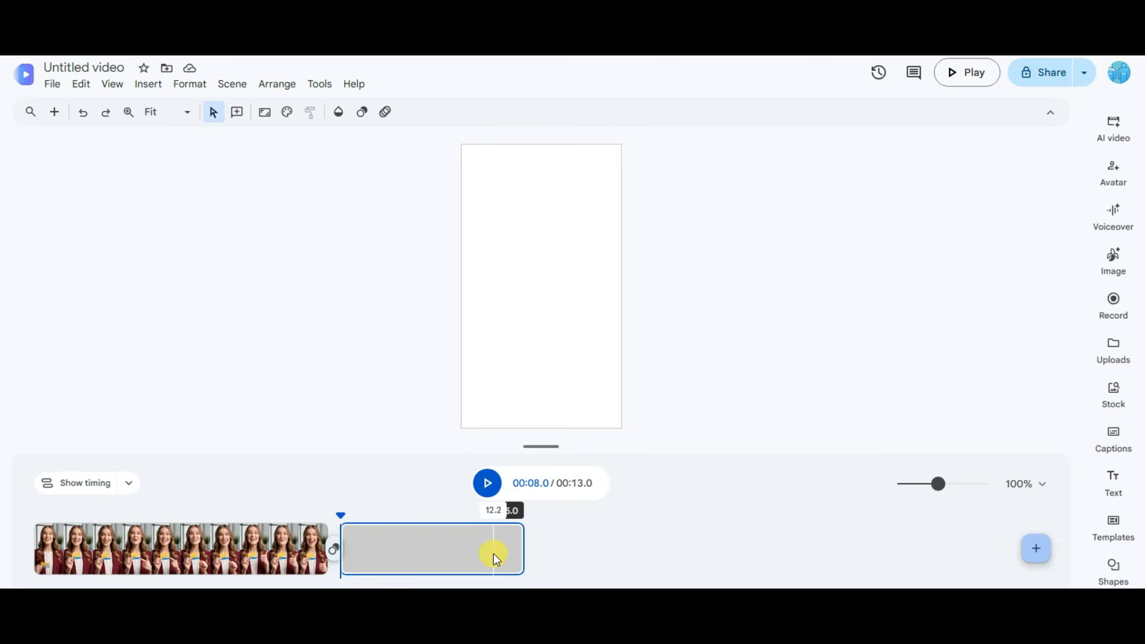
{"action": "right_click", "coordinate": [485, 553]}
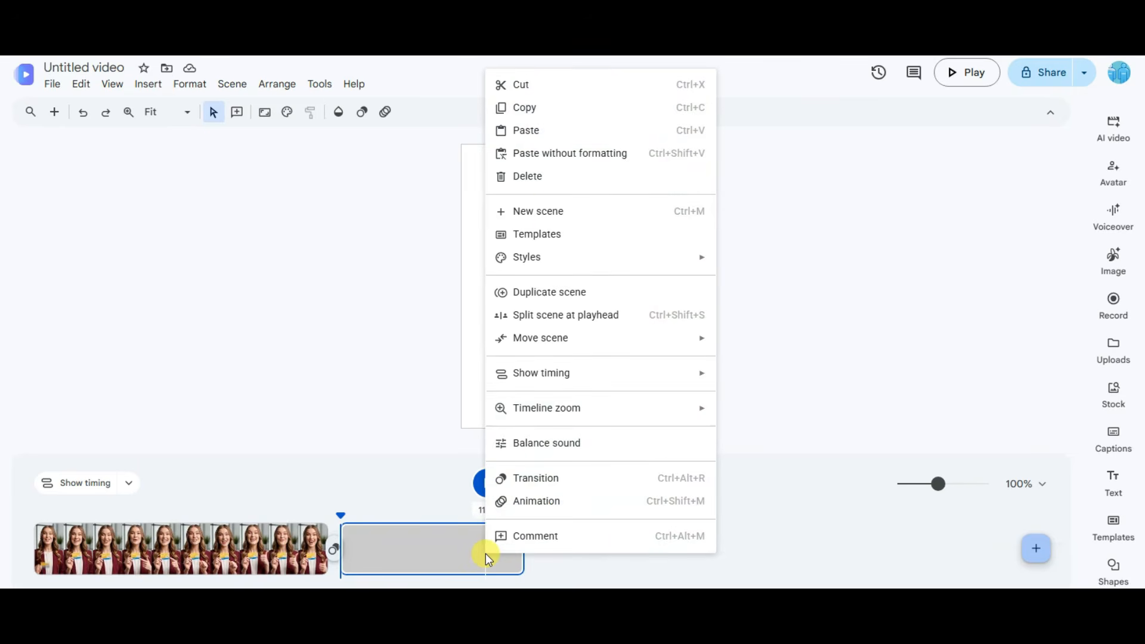
{"action": "left_click", "coordinate": [545, 181]}
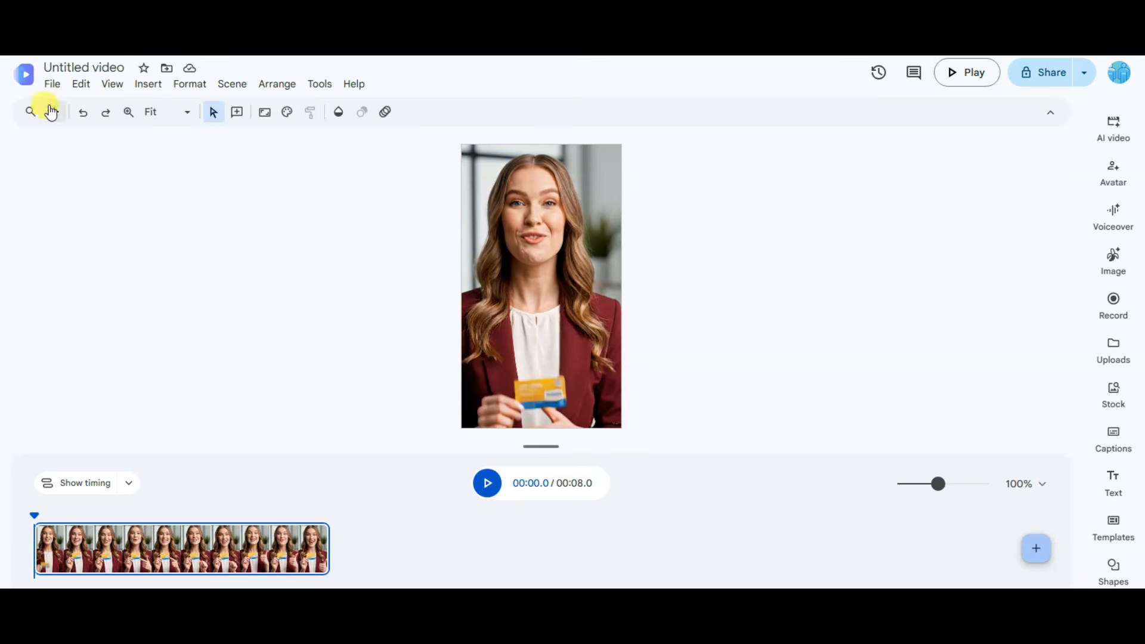
Download the finished video as an MP4 file.
{"action": "left_click", "coordinate": [53, 84]}
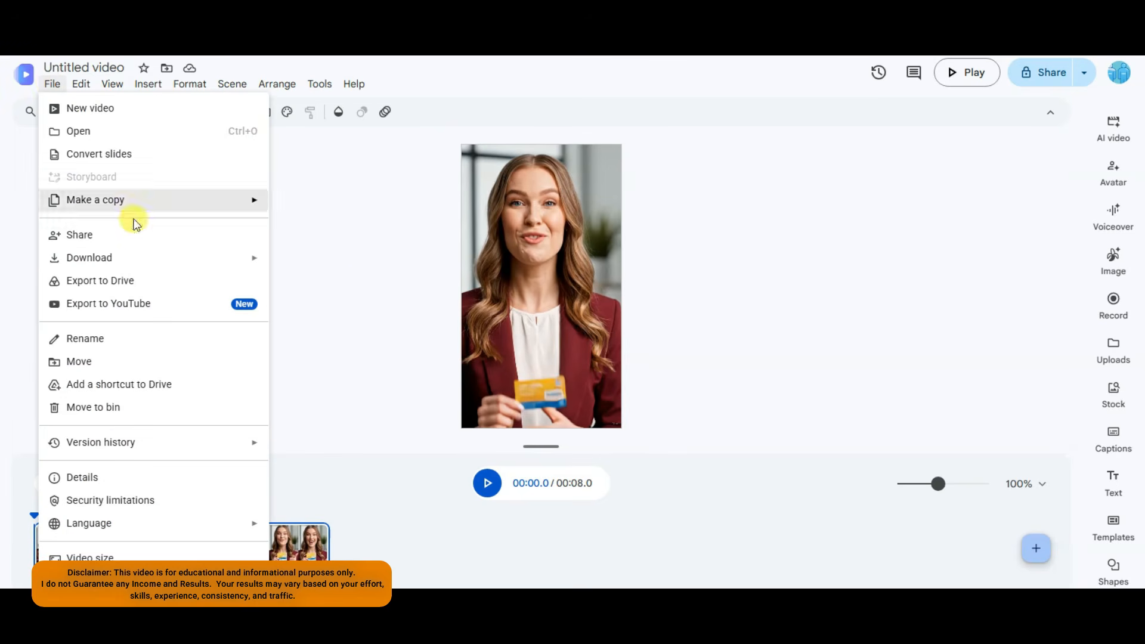
{"action": "mouse_move", "coordinate": [161, 259]}
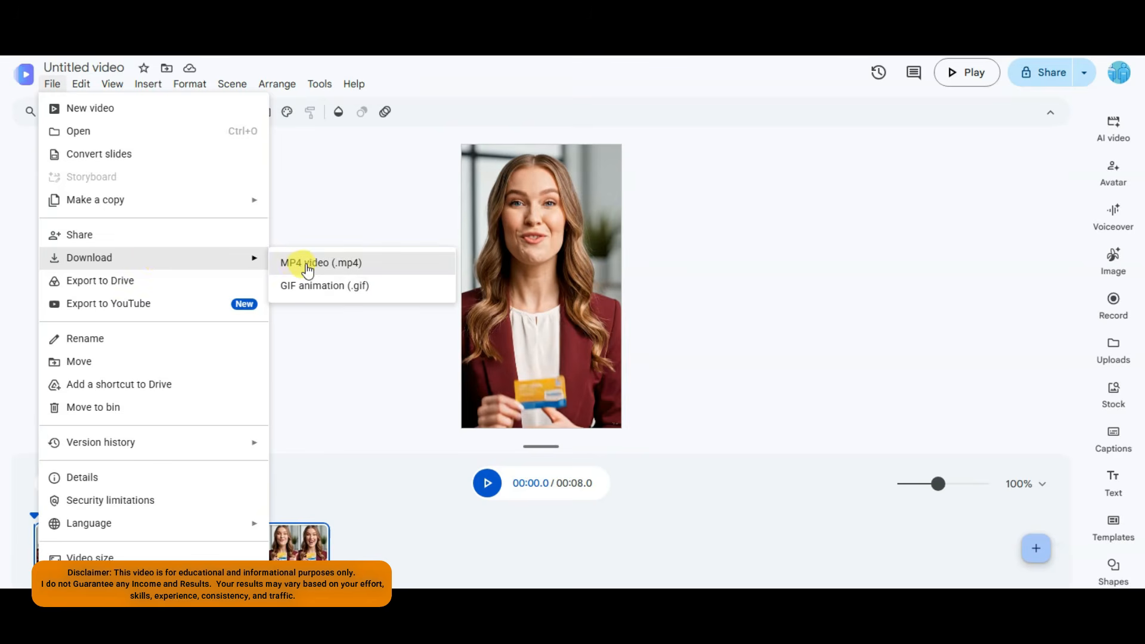
{"action": "left_click", "coordinate": [352, 264]}
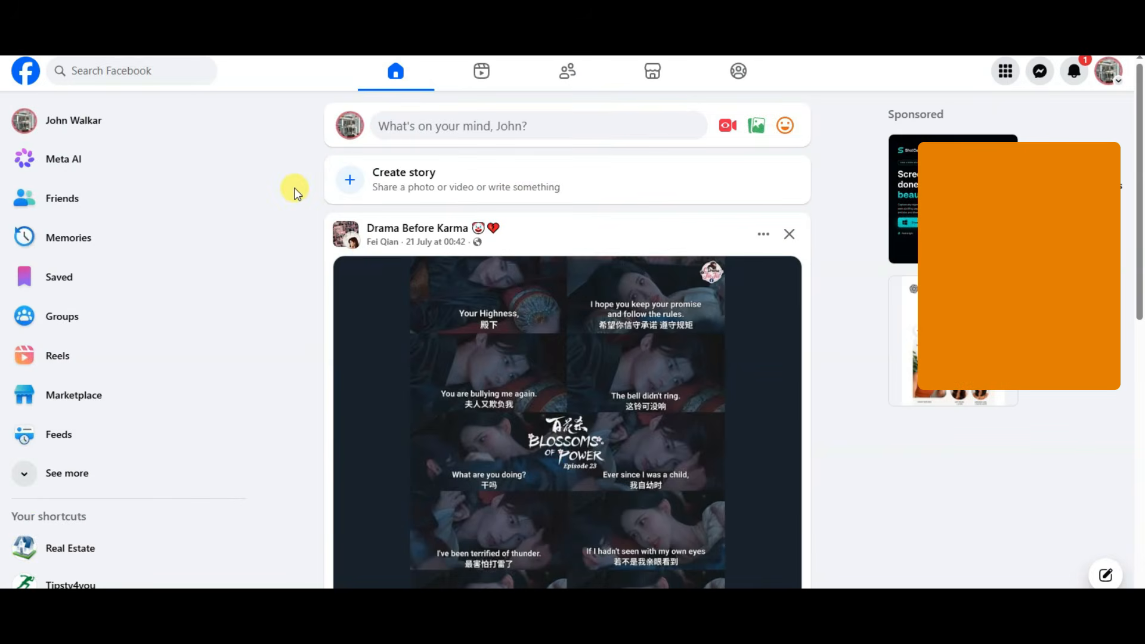
Start a new Facebook post and attach the gift card video from the Downloads folder.
{"action": "left_click", "coordinate": [480, 126]}
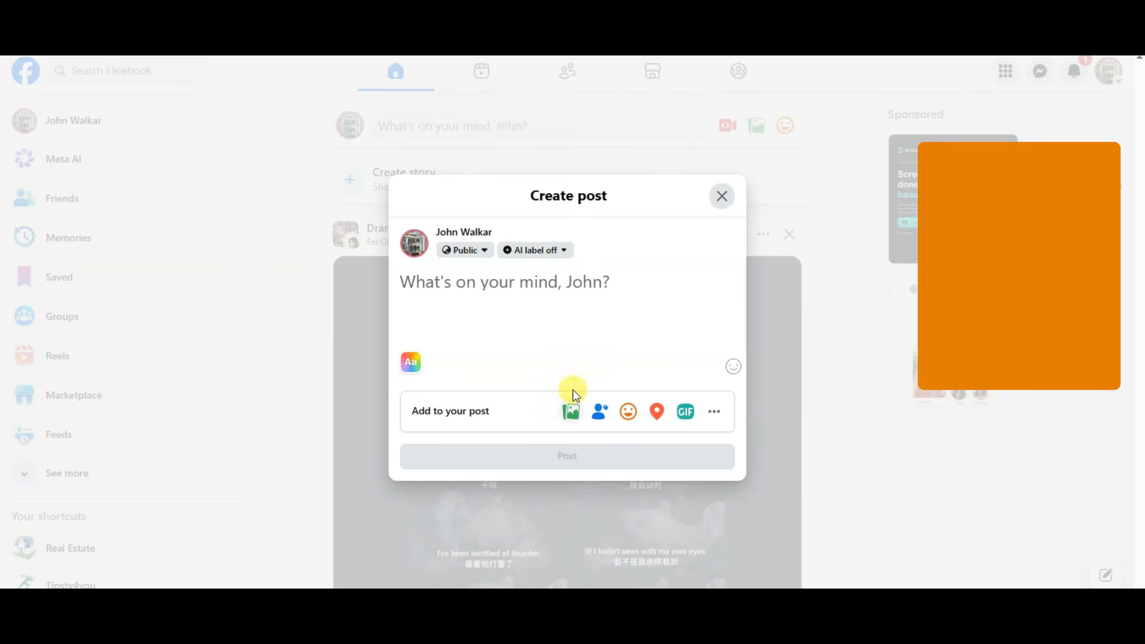
{"action": "left_click", "coordinate": [573, 406]}
{"action": "left_click", "coordinate": [170, 134]}
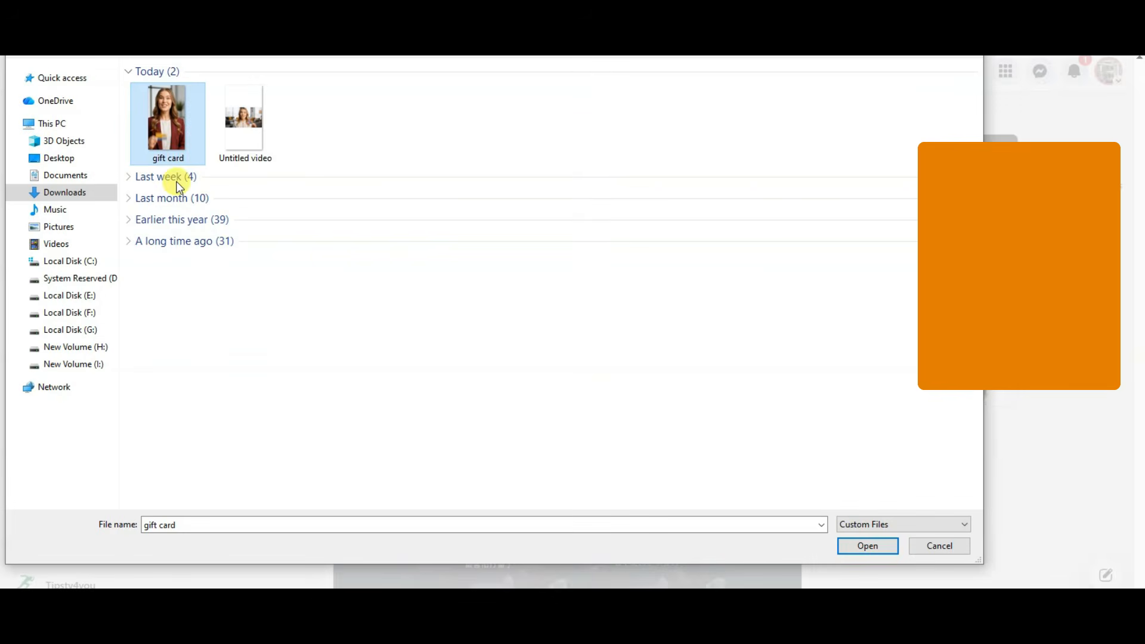
{"action": "left_click", "coordinate": [890, 547]}
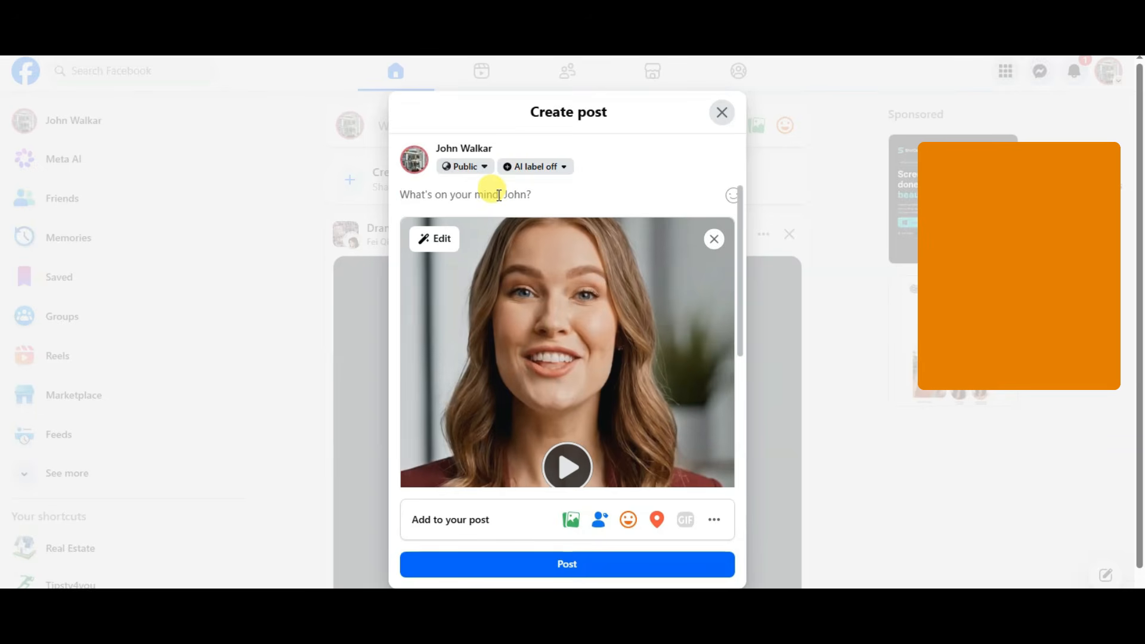
Caption the post "Try This giveaways simple and easy. cpa offer from cpagrip. #giveaways try -" followed by the published site link copied from Google Sites.
{"action": "type", "text": "Try This giveaways simple and easy. cpa offer from cpagrip. #giveaways try -"}
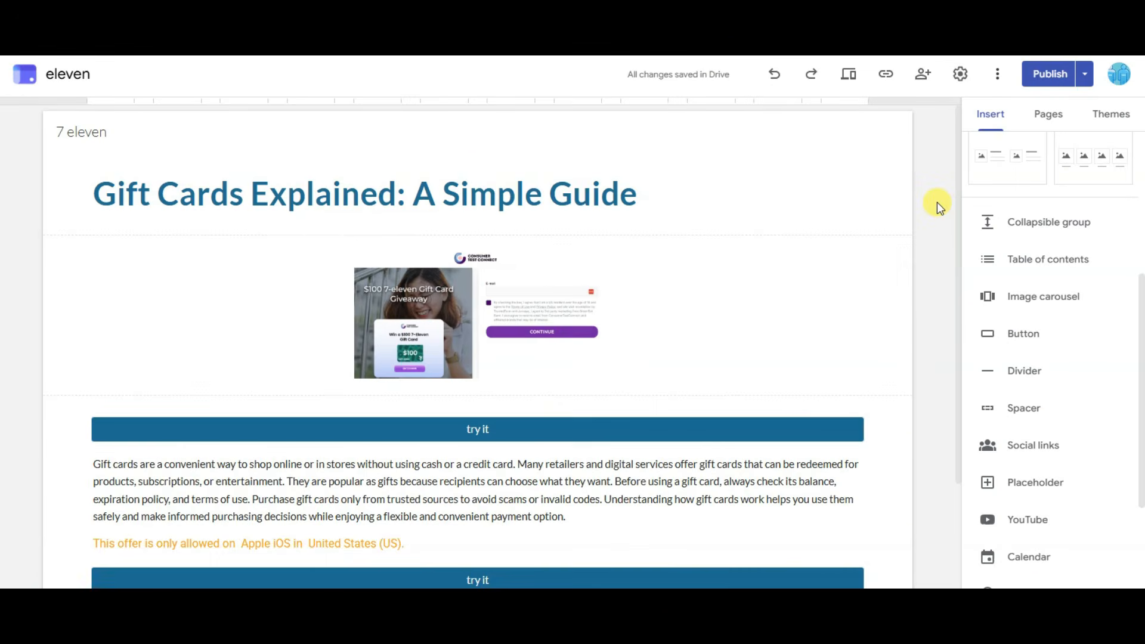
{"action": "left_click", "coordinate": [886, 74]}
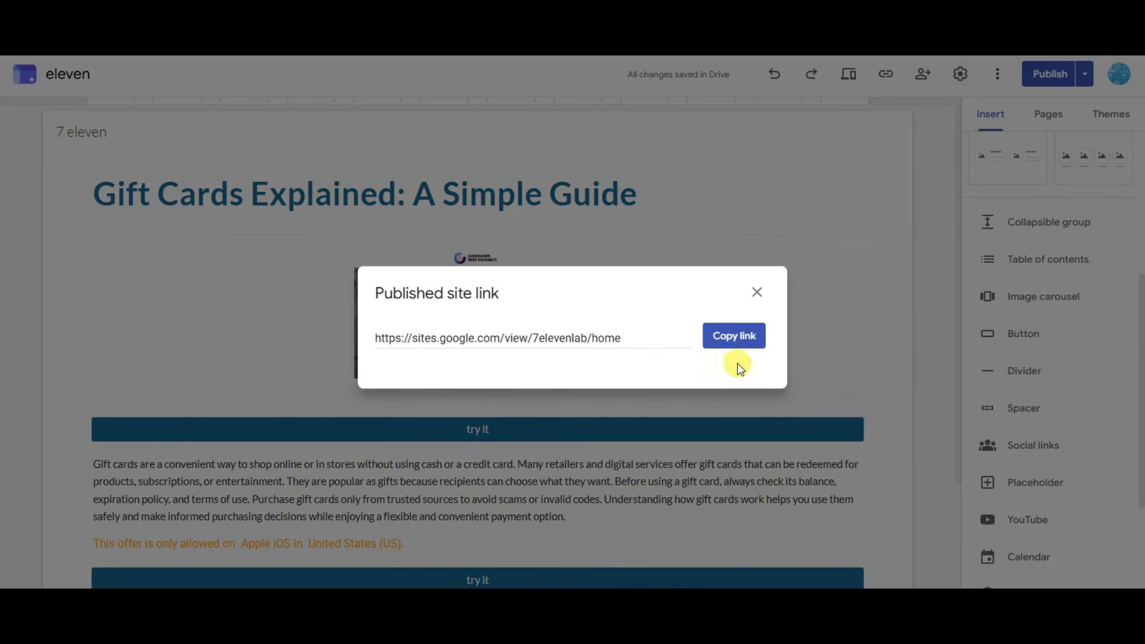
{"action": "left_click", "coordinate": [735, 336]}
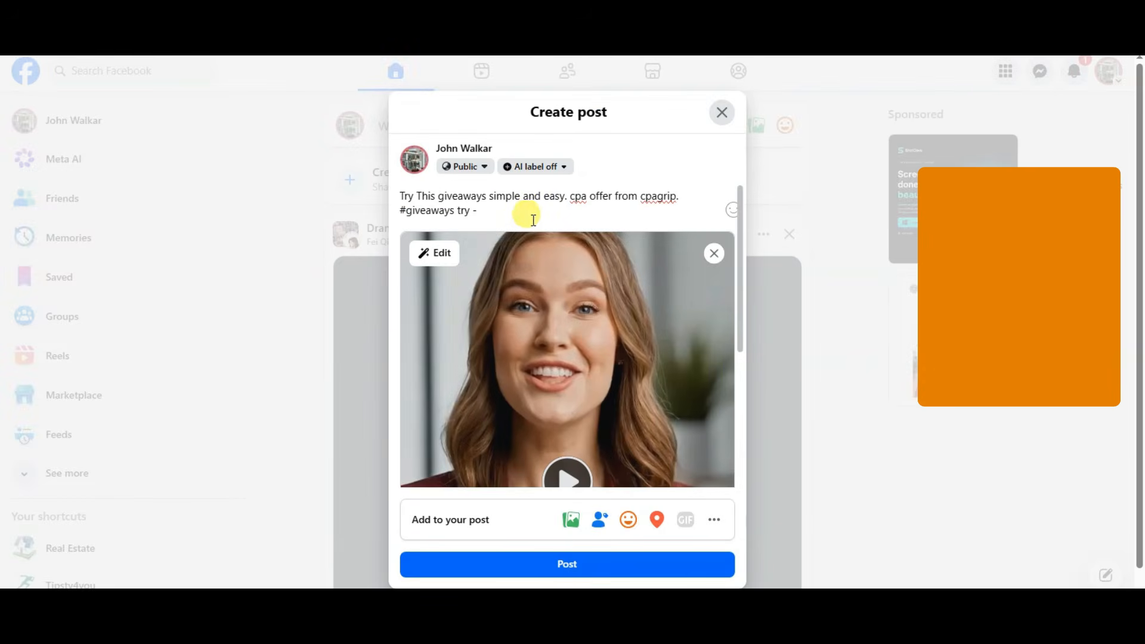
{"action": "right_click", "coordinate": [509, 211]}
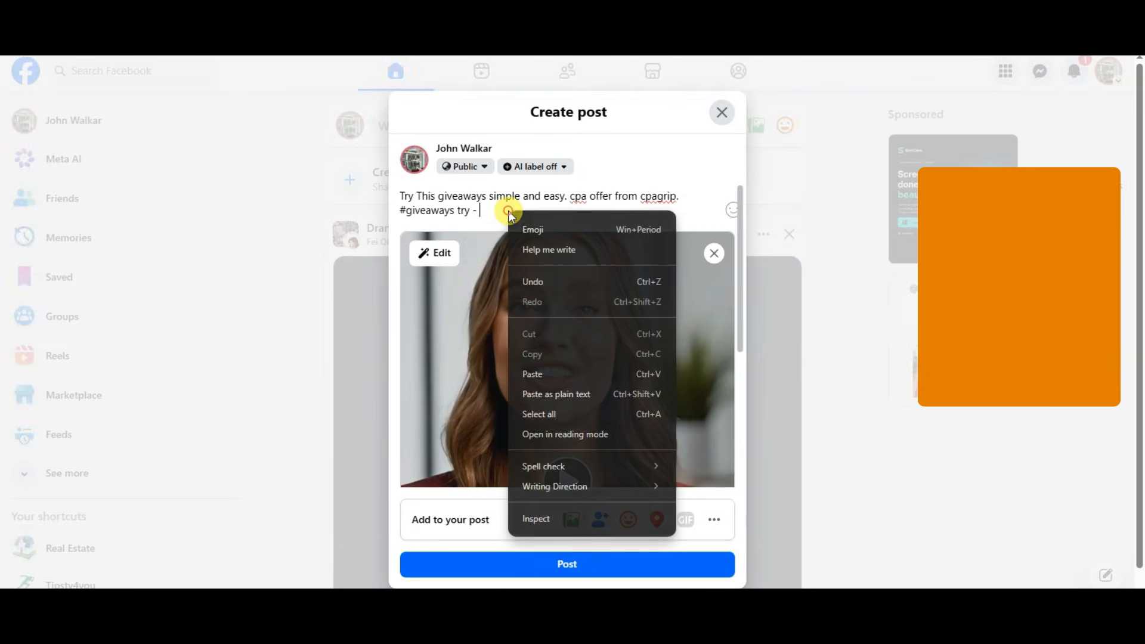
{"action": "left_click", "coordinate": [535, 375]}
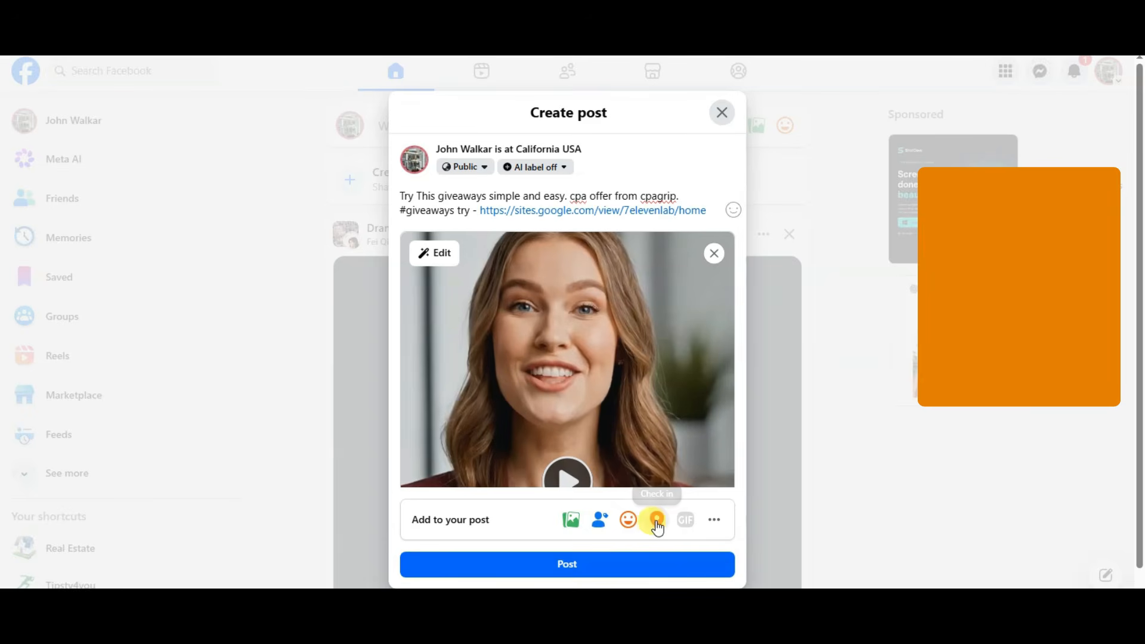
Remove the California USA check-in from the gift card video post and publish it.
{"action": "left_click", "coordinate": [656, 521]}
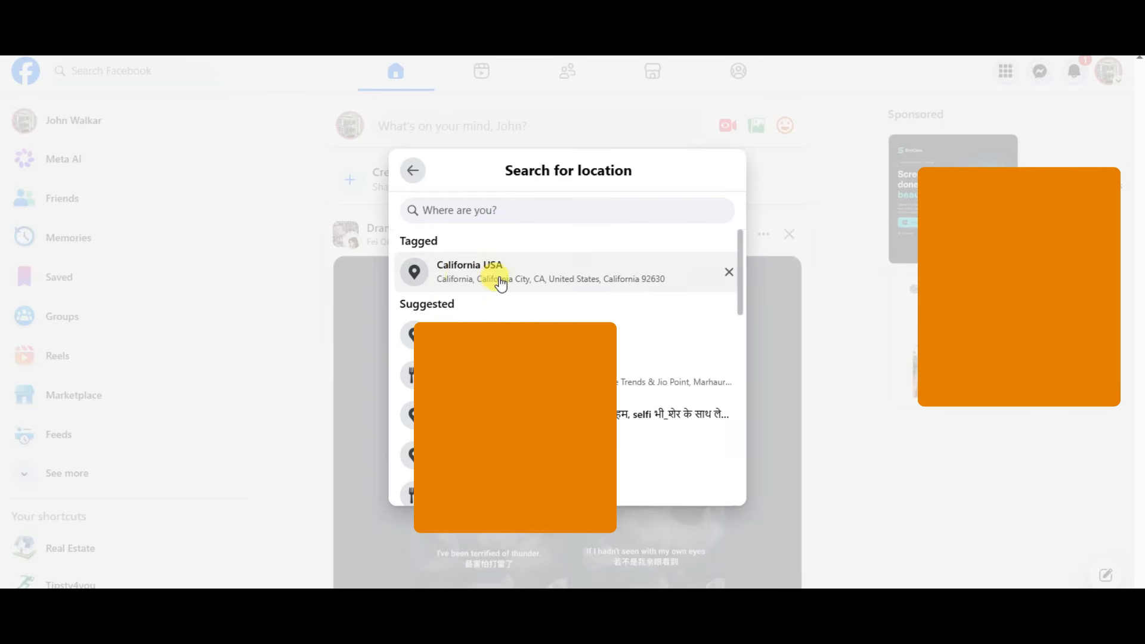
{"action": "left_click", "coordinate": [493, 283]}
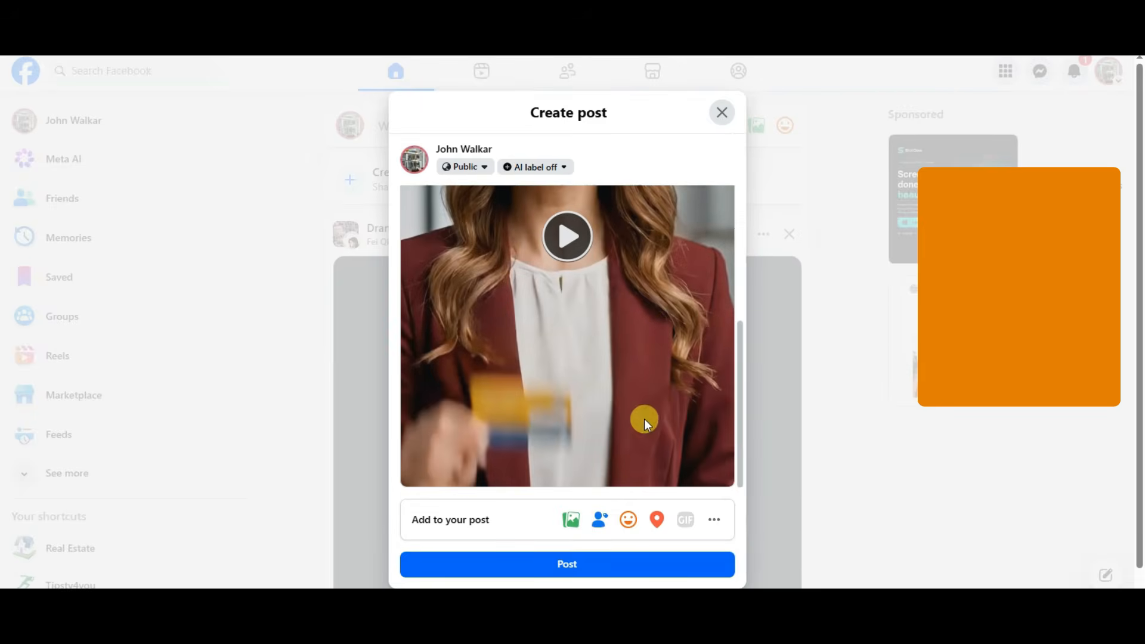
{"action": "left_click", "coordinate": [573, 561]}
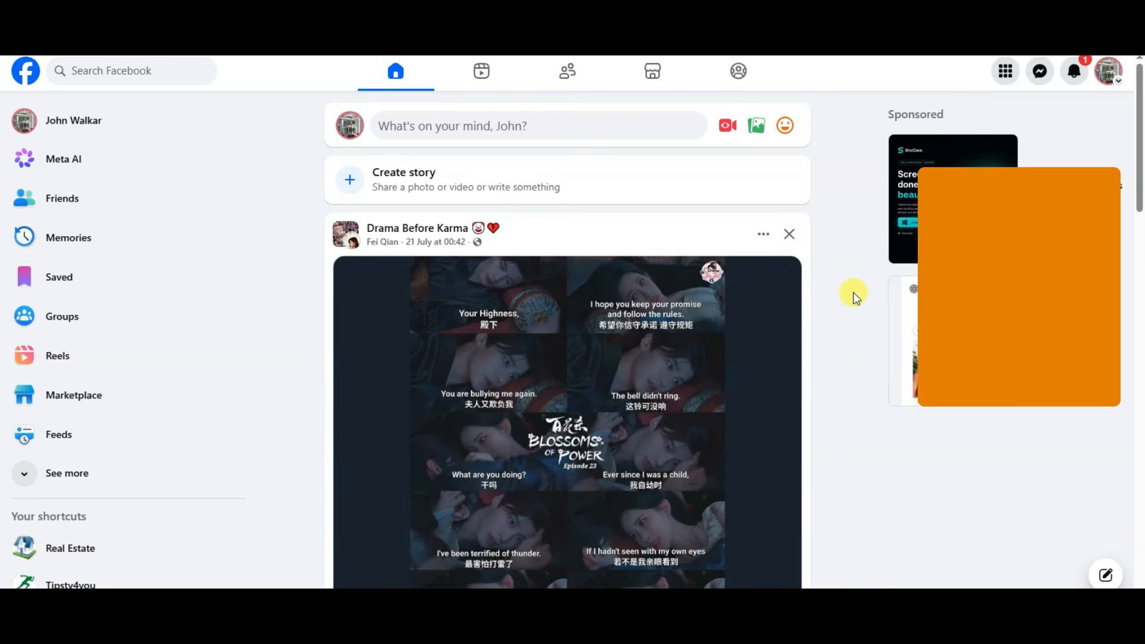
Open the published reel from its ready-to-view notification and follow the landing page link in its caption.
{"action": "left_click", "coordinate": [1072, 76]}
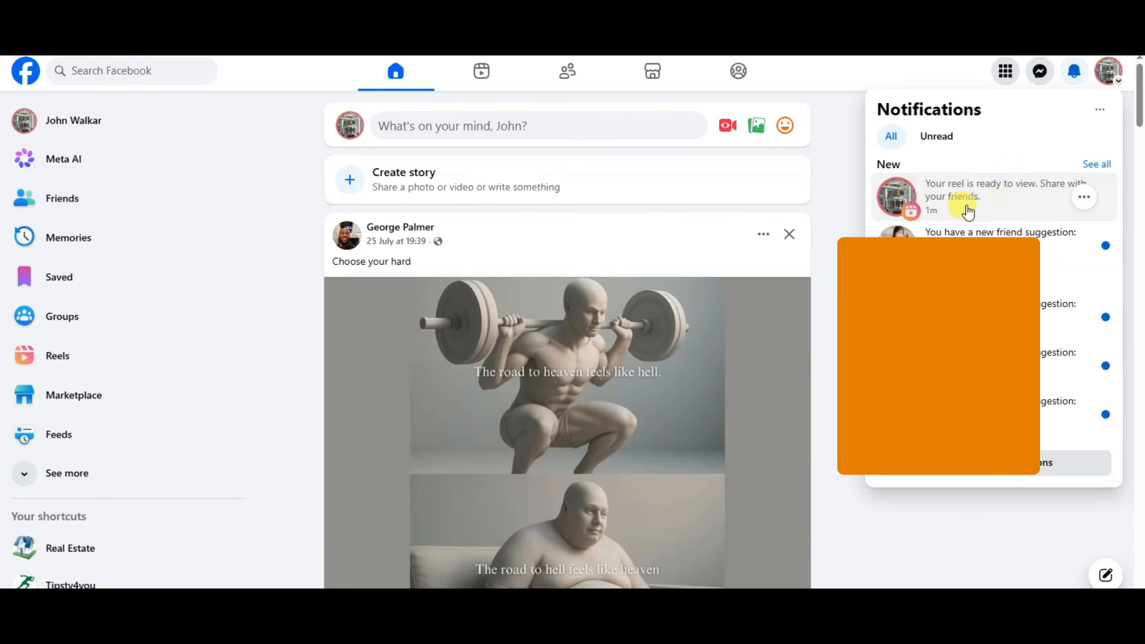
{"action": "left_click", "coordinate": [998, 194]}
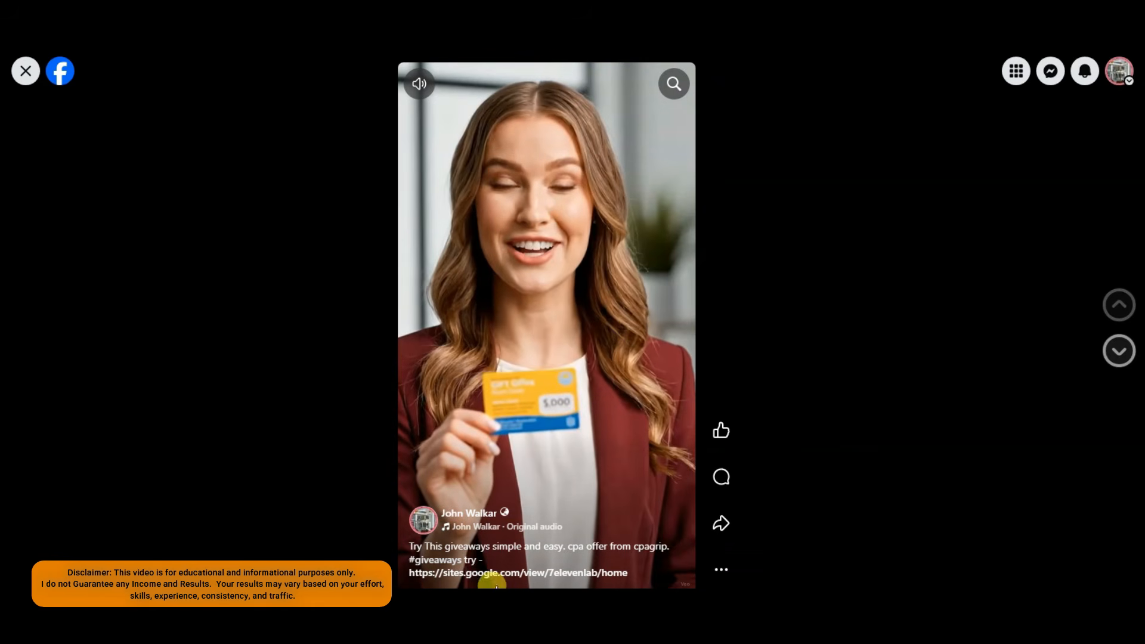
{"action": "left_click", "coordinate": [535, 574]}
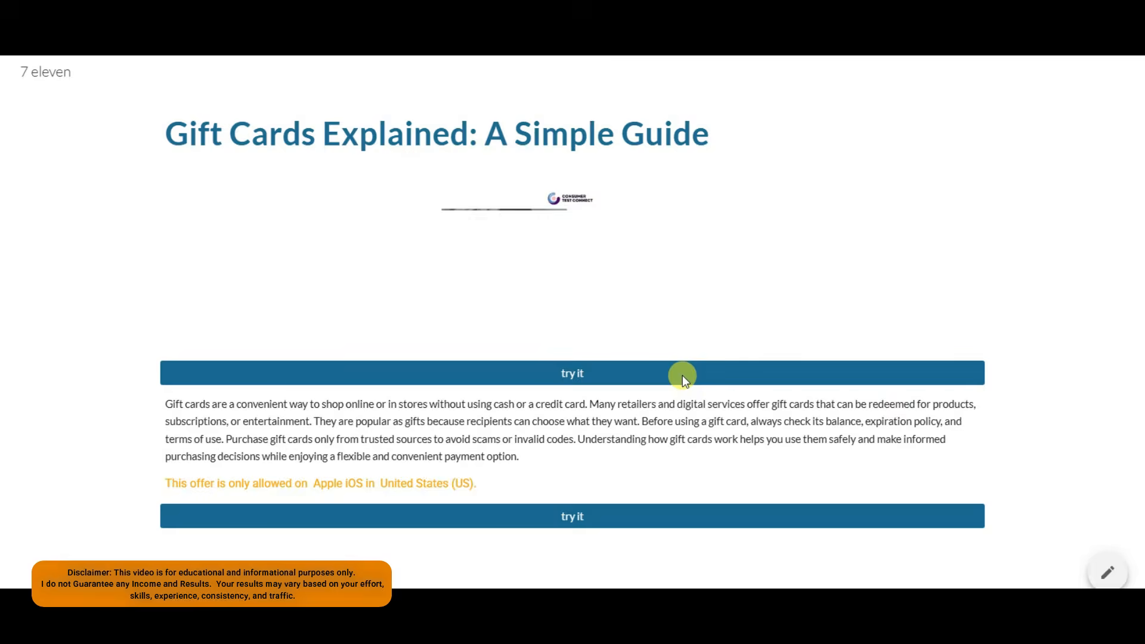
Review the landing page's heading and device restriction note, and check the 7-Eleven gift card offer's payout in CPAGrip.
{"action": "left_click_drag", "start_coordinate": [163, 120], "coordinate": [733, 133]}
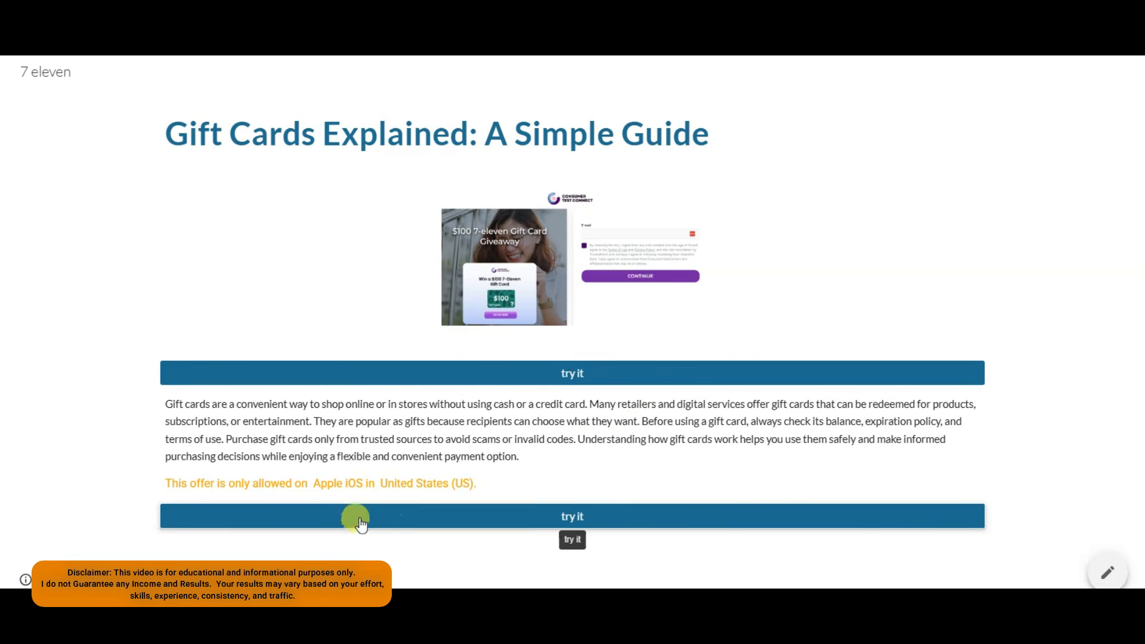
{"action": "left_click_drag", "start_coordinate": [329, 483], "coordinate": [371, 483]}
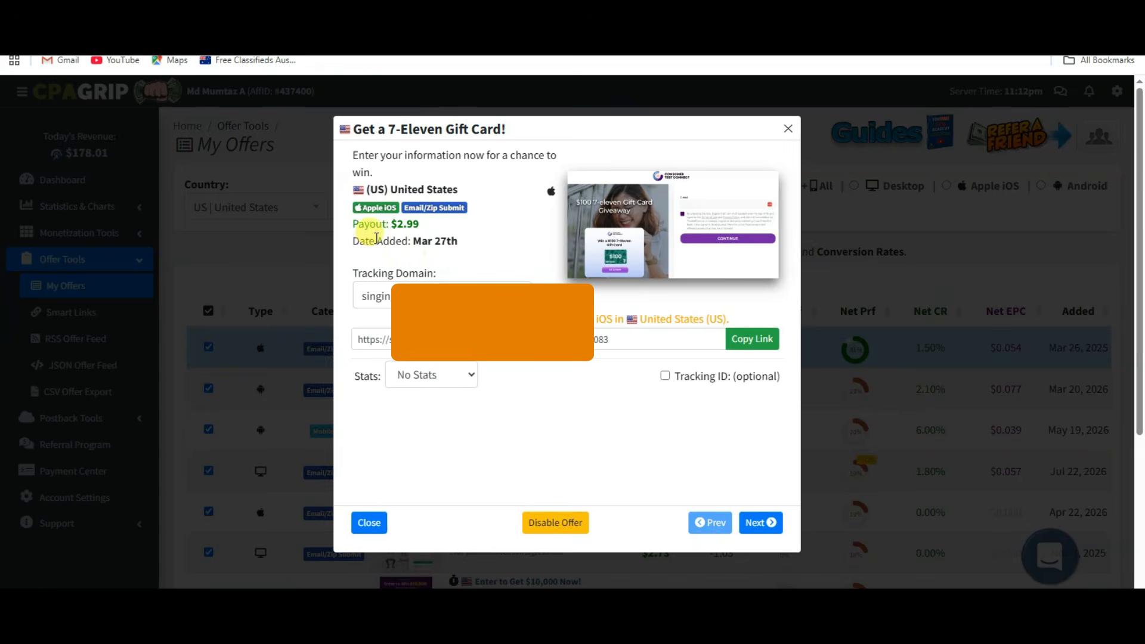
{"action": "left_click_drag", "start_coordinate": [355, 226], "coordinate": [482, 232]}
{"action": "left_click", "coordinate": [487, 233]}
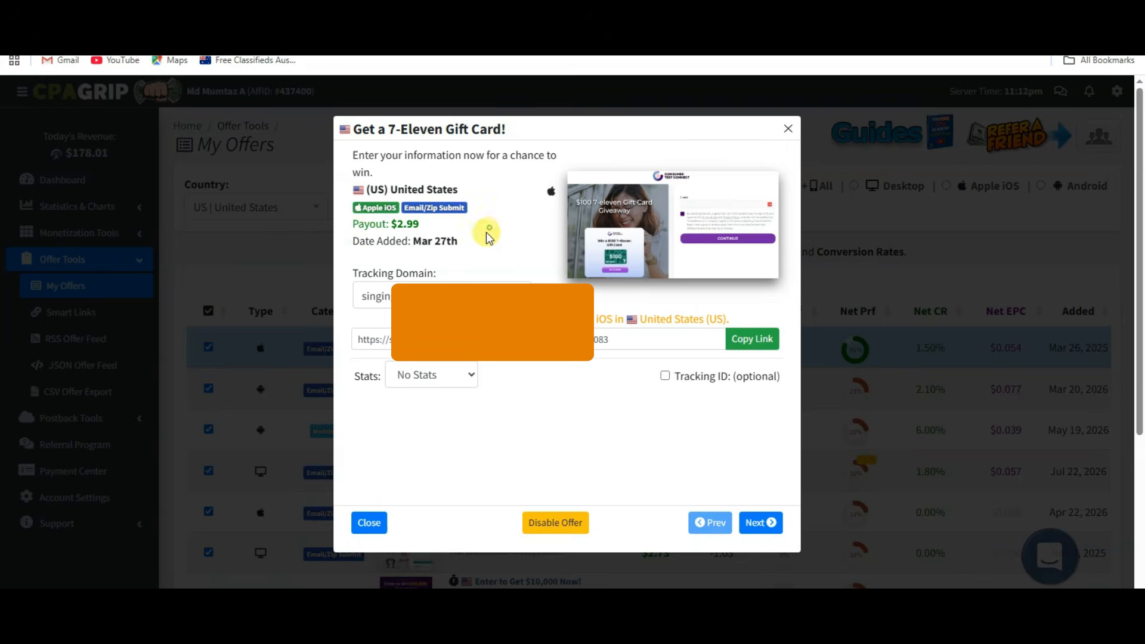